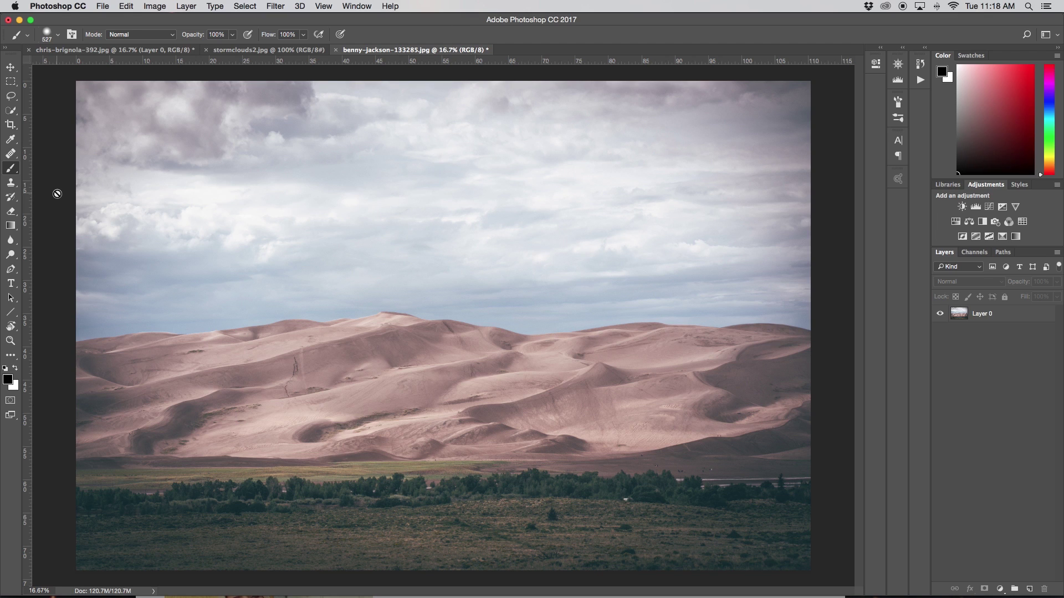
# Select the whole sky above the dunes with the Quick Selection tool in add mode at a 250 px brush.
pyautogui.press('w')
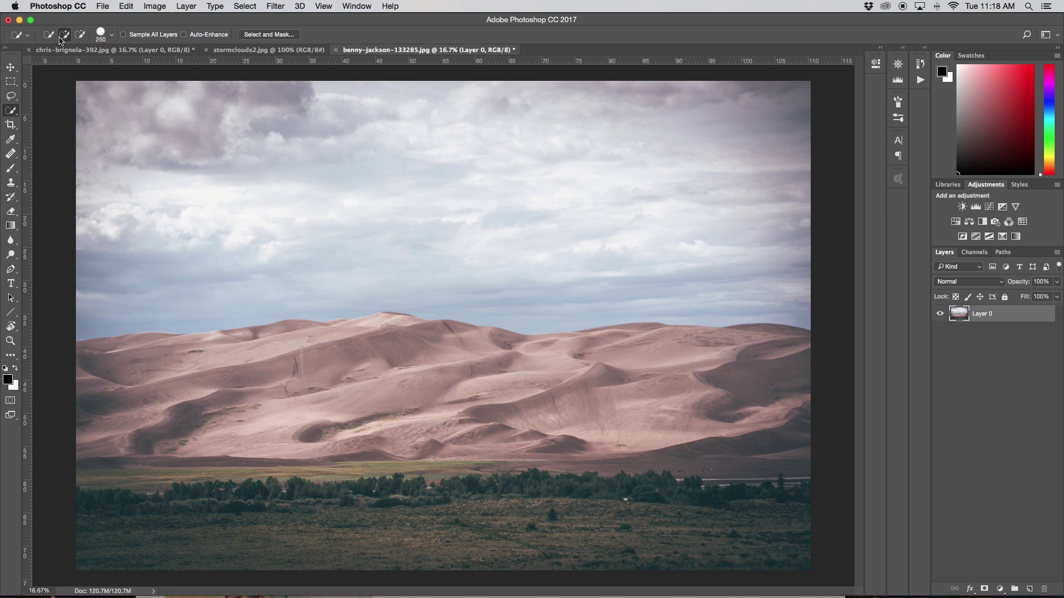
pyautogui.click(80, 35)
pyautogui.click(65, 35)
pyautogui.click(112, 35)
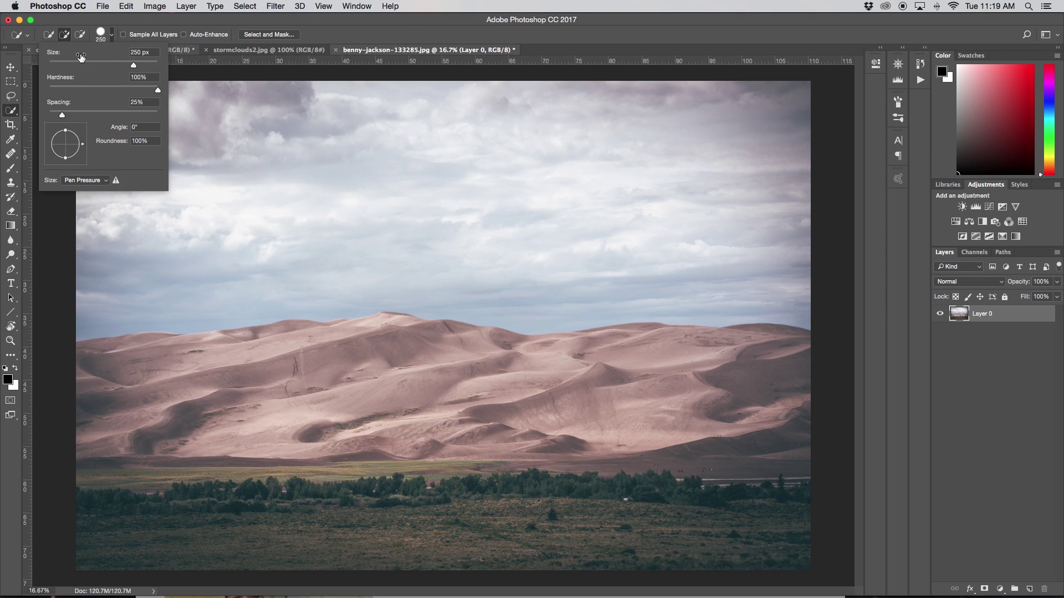
pyautogui.click(112, 36)
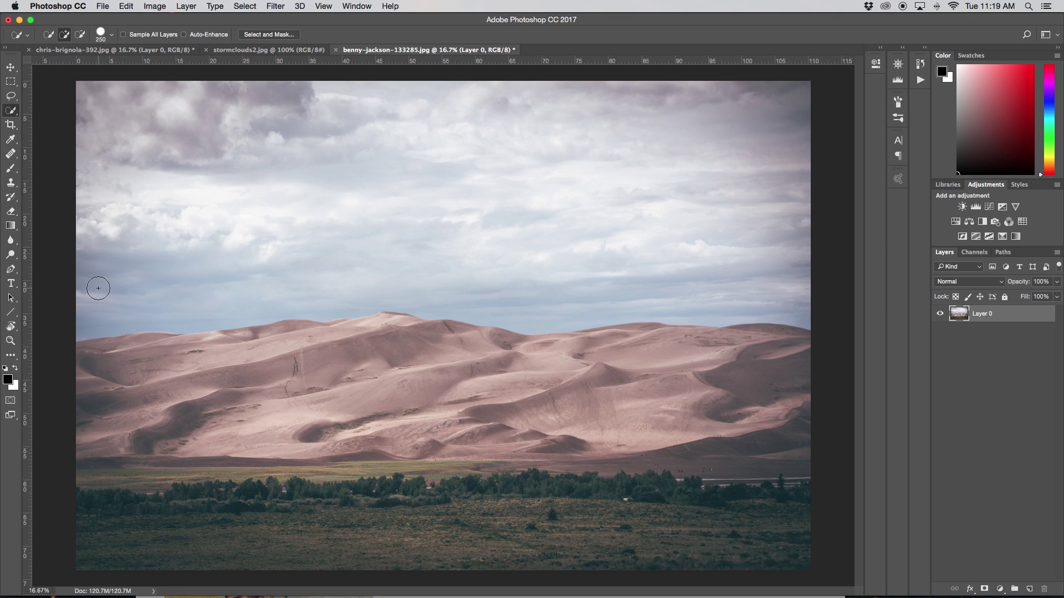
pyautogui.moveTo(95, 287)
pyautogui.mouseDown()
pyautogui.moveTo(355, 266)
pyautogui.moveTo(527, 271)
pyautogui.mouseUp()
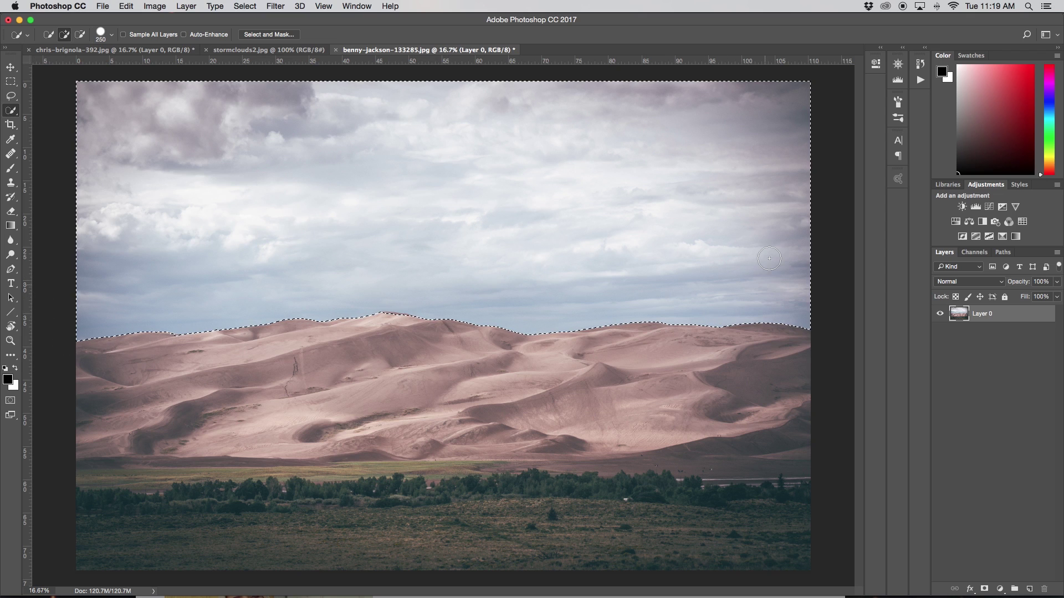
# Subtract the dune area just below the ridge line from the sky selection.
pyautogui.press('super+plus')
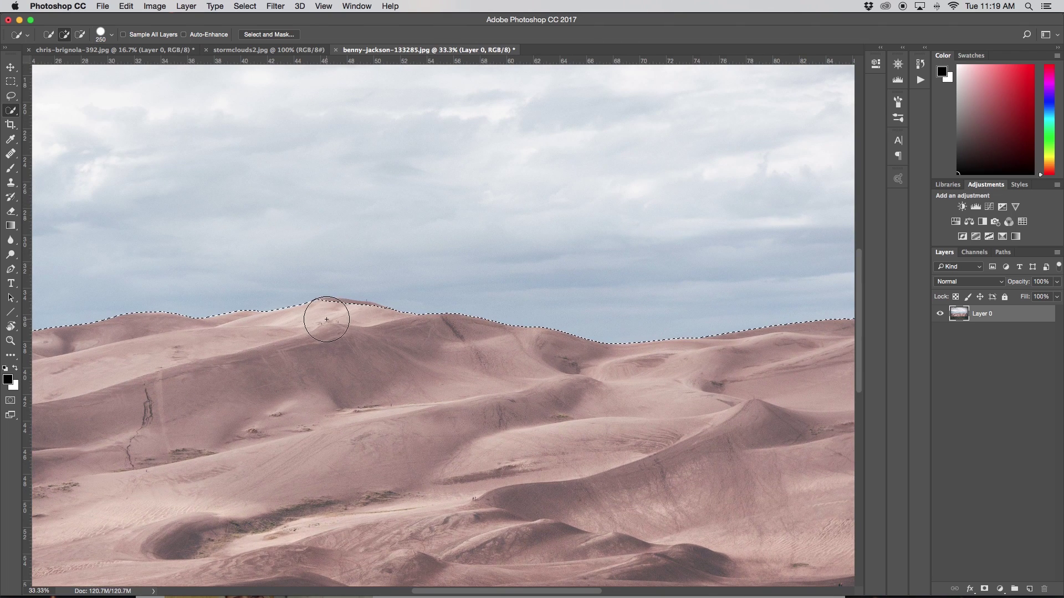
pyautogui.hscroll(-5, 352, 324)
pyautogui.hscroll(-4, 354, 327)
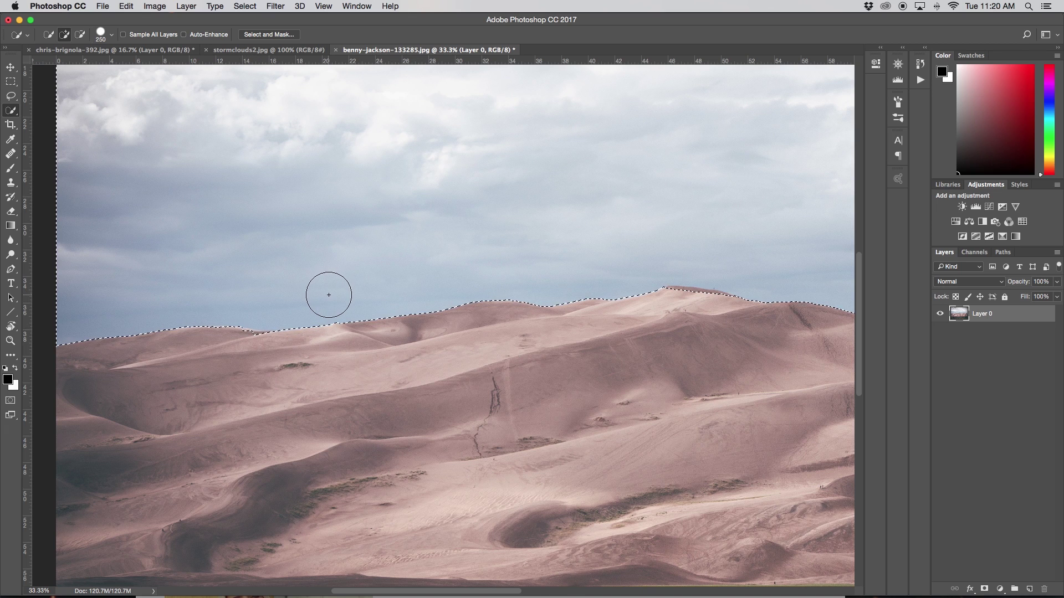
pyautogui.scroll(1, 310, 282)
pyautogui.press('alt')
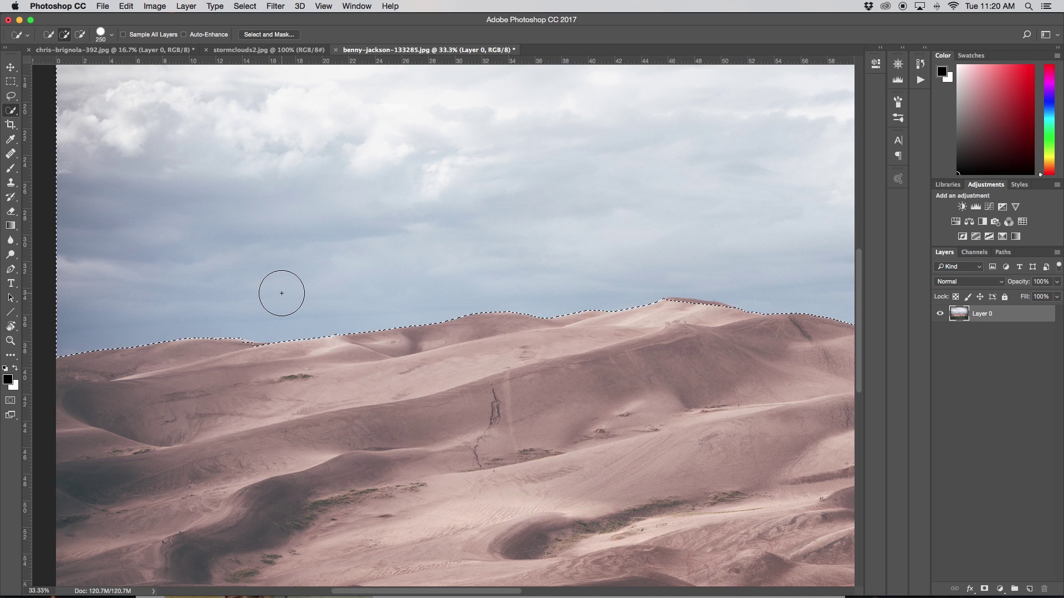
pyautogui.keyDown('alt'); pyautogui.click(245, 362); pyautogui.keyUp('alt')
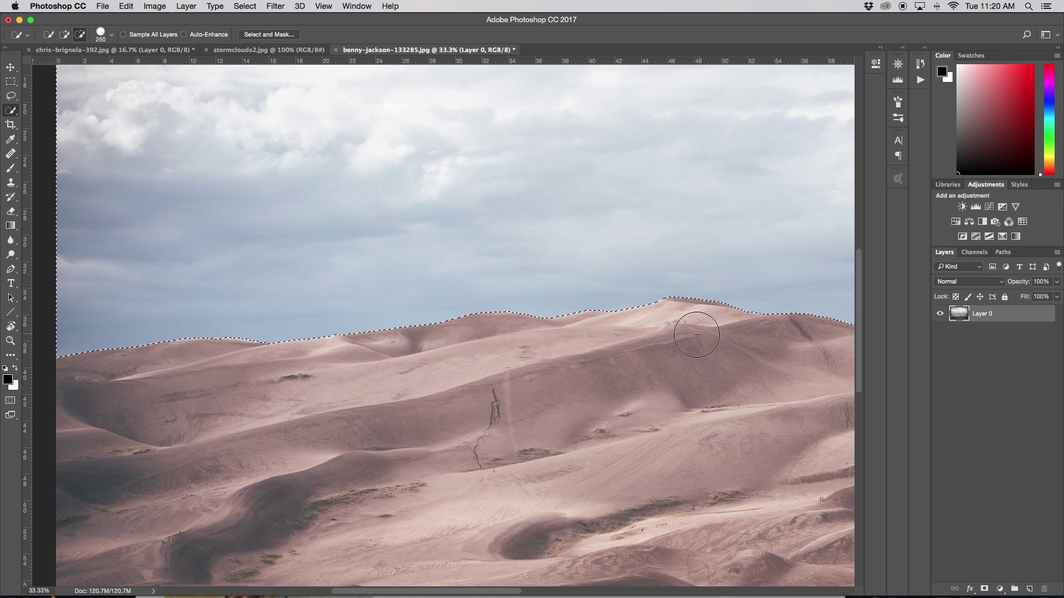
pyautogui.hscroll(10, 688, 337)
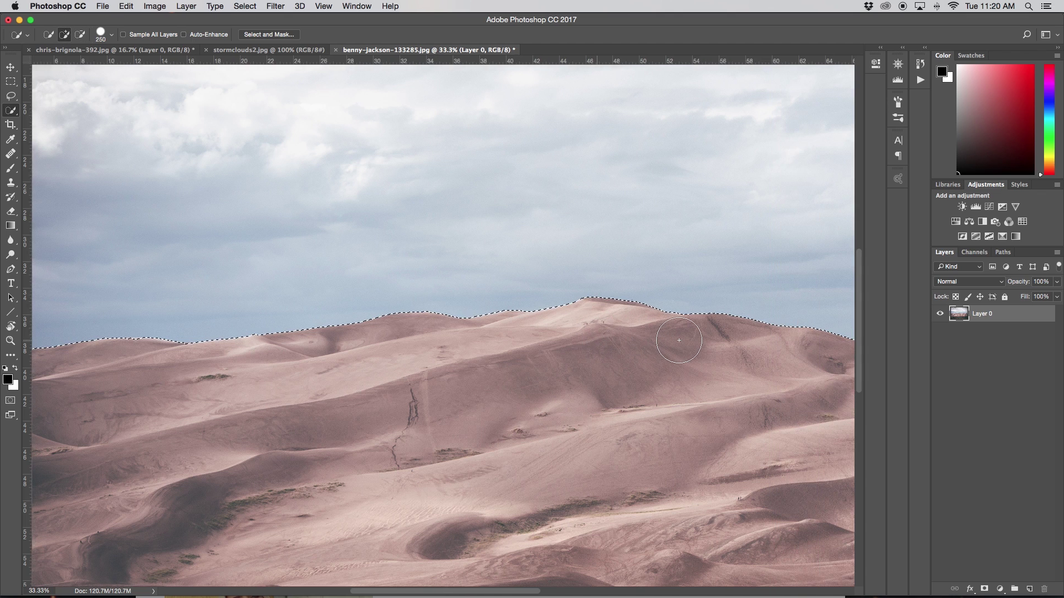
# Add a layer mask to Layer 0 from the sky selection and invert it so the sky is hidden.
pyautogui.press('super+minus')
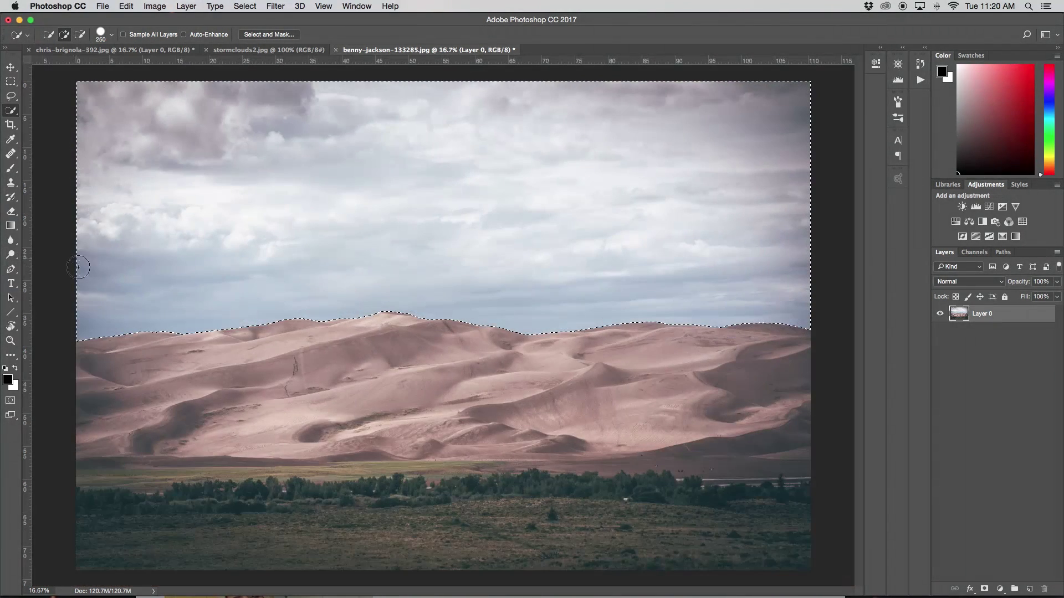
pyautogui.press('super+plus')
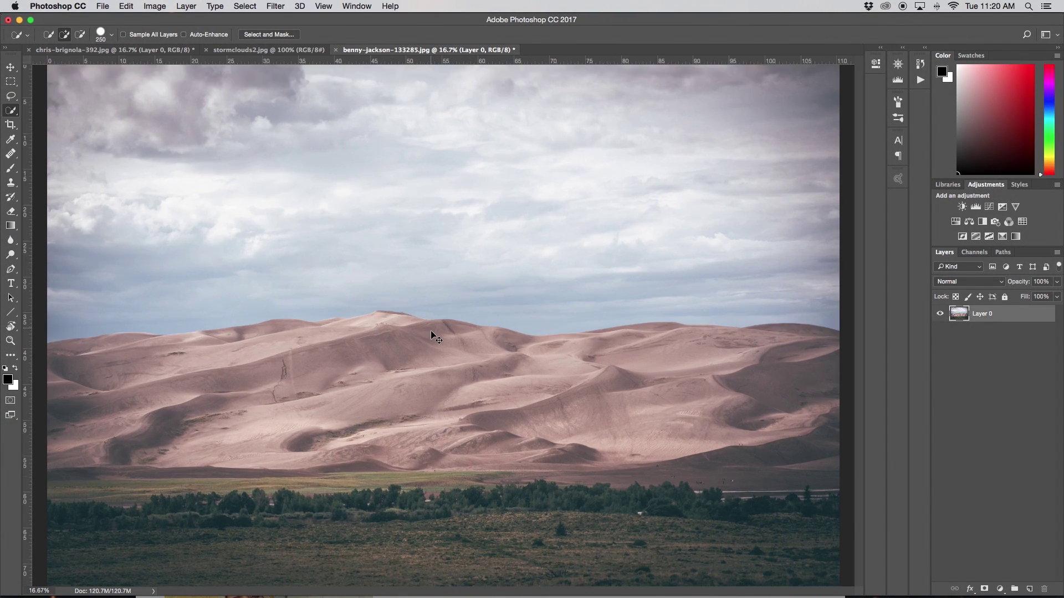
pyautogui.press('super+plus')
pyautogui.hscroll(7, 440, 333)
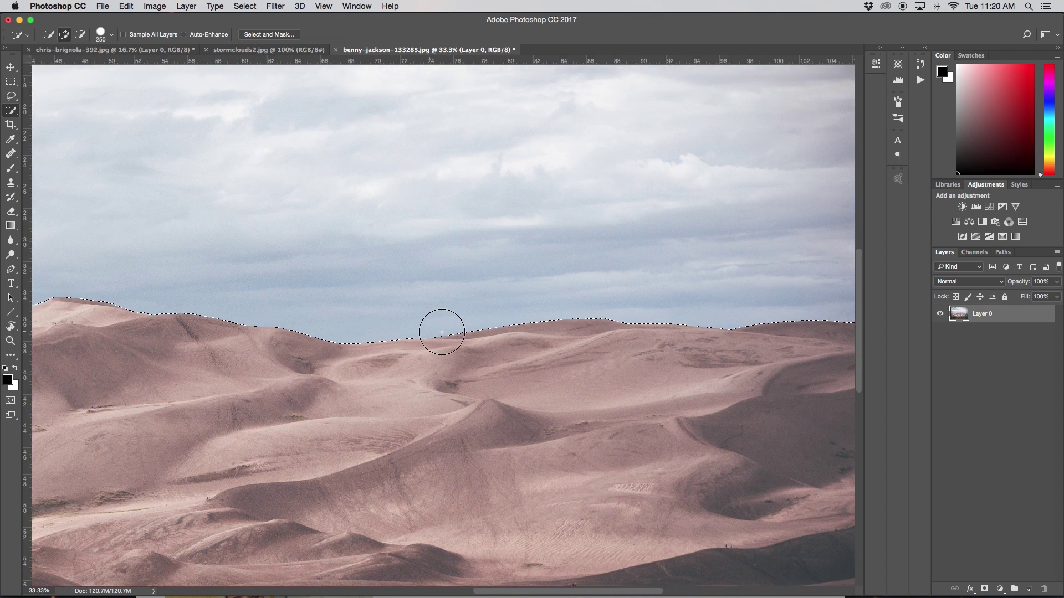
pyautogui.hscroll(-15, 443, 333)
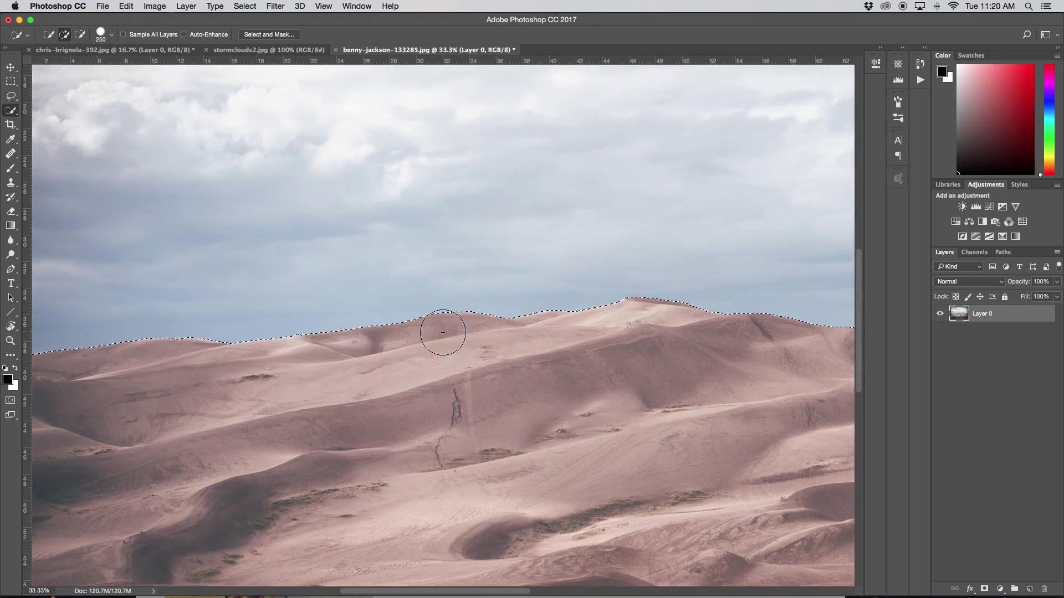
pyautogui.scroll(-5, 443, 333)
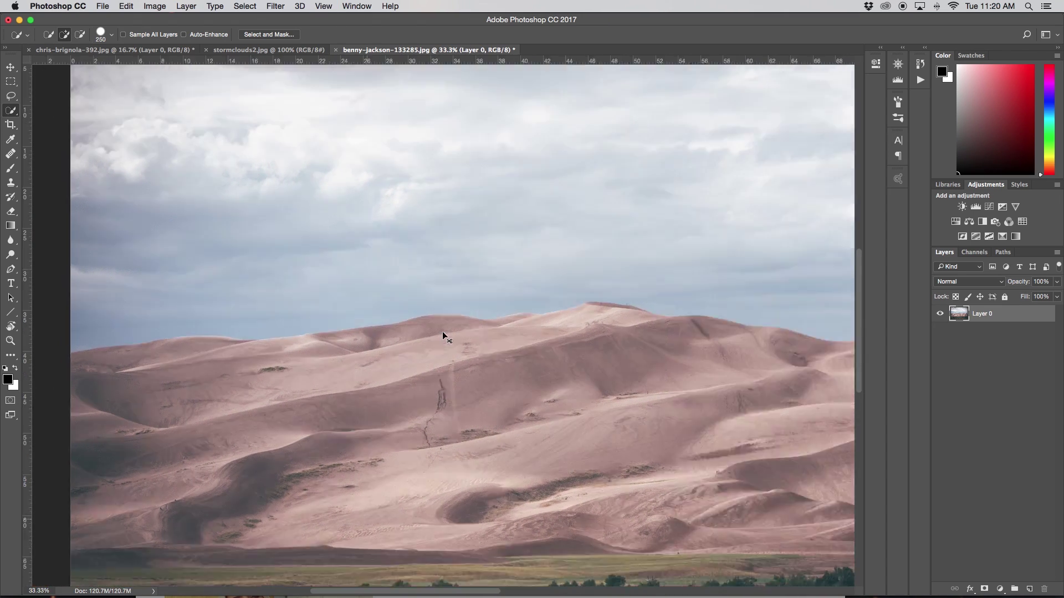
pyautogui.click(990, 590)
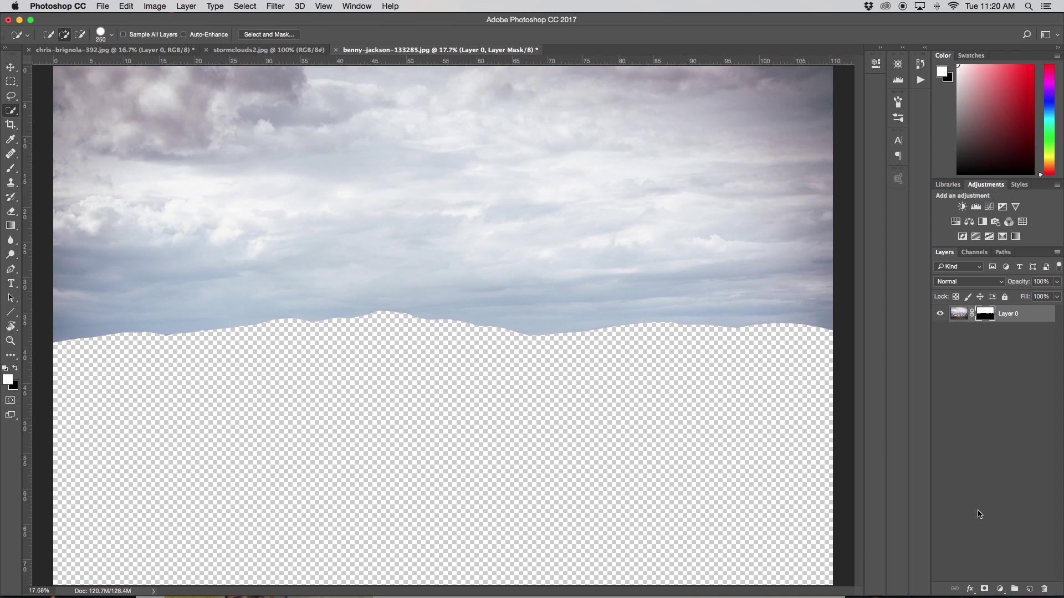
pyautogui.press('super+i')
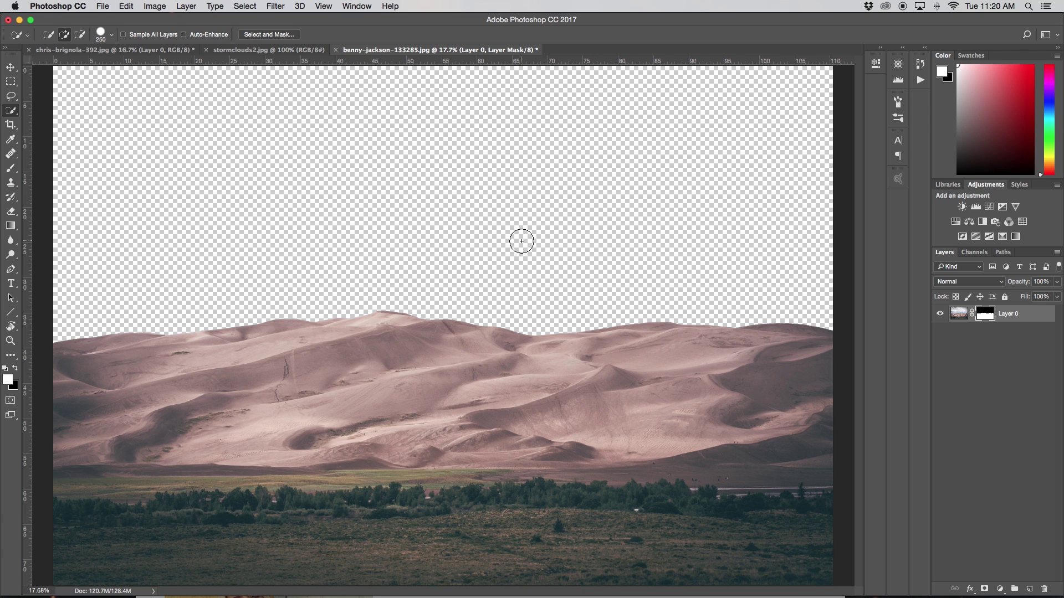
pyautogui.press('super+minus')
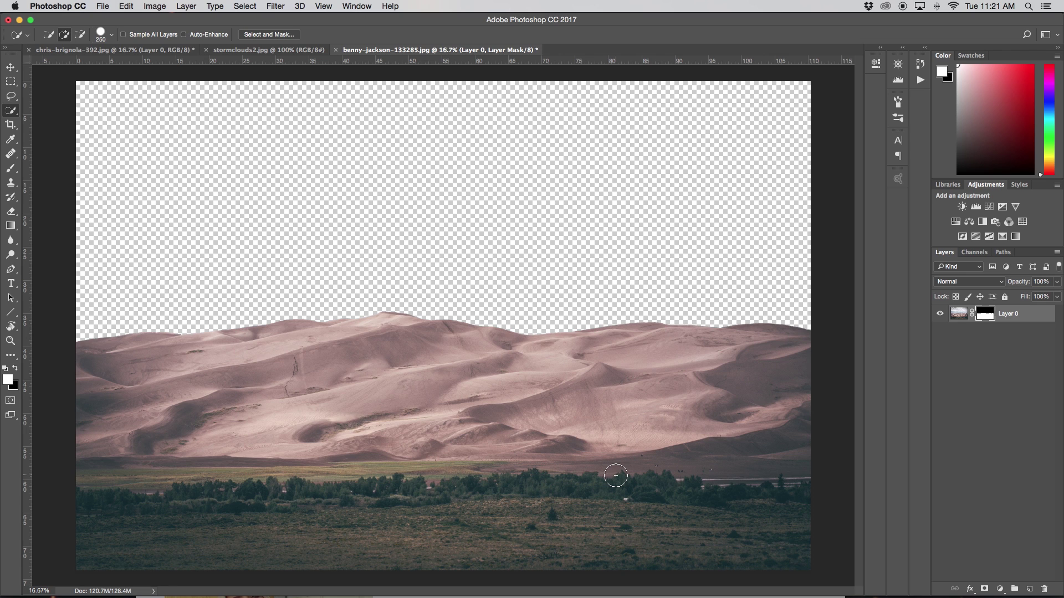
# Switch to the bridge photo and examine the towers and thin suspension cables against the sky.
pyautogui.click(111, 50)
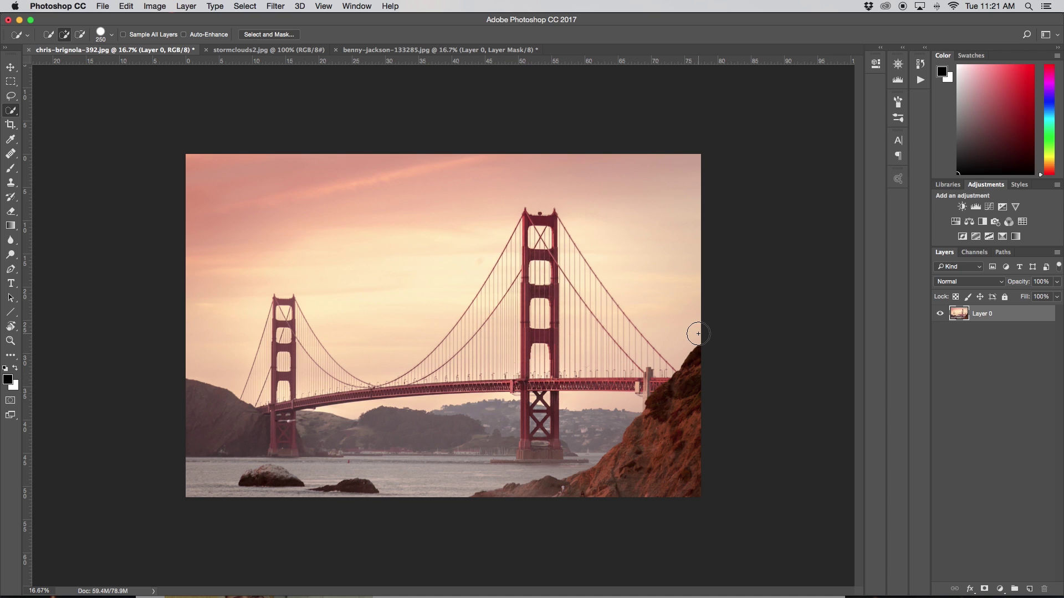
pyautogui.scroll(2, 700, 344)
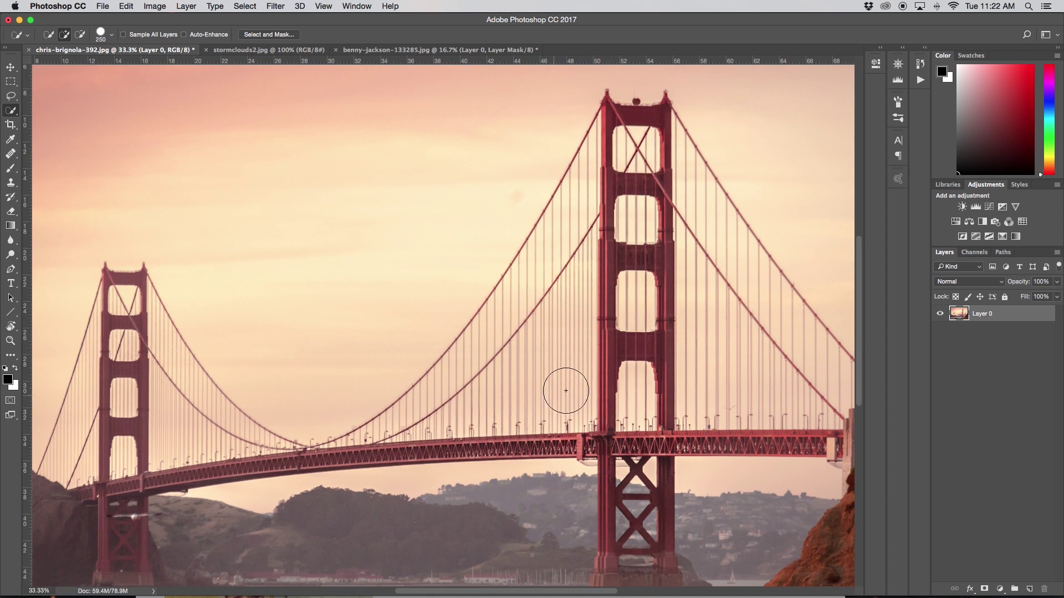
pyautogui.hscroll(-3, 263, 424)
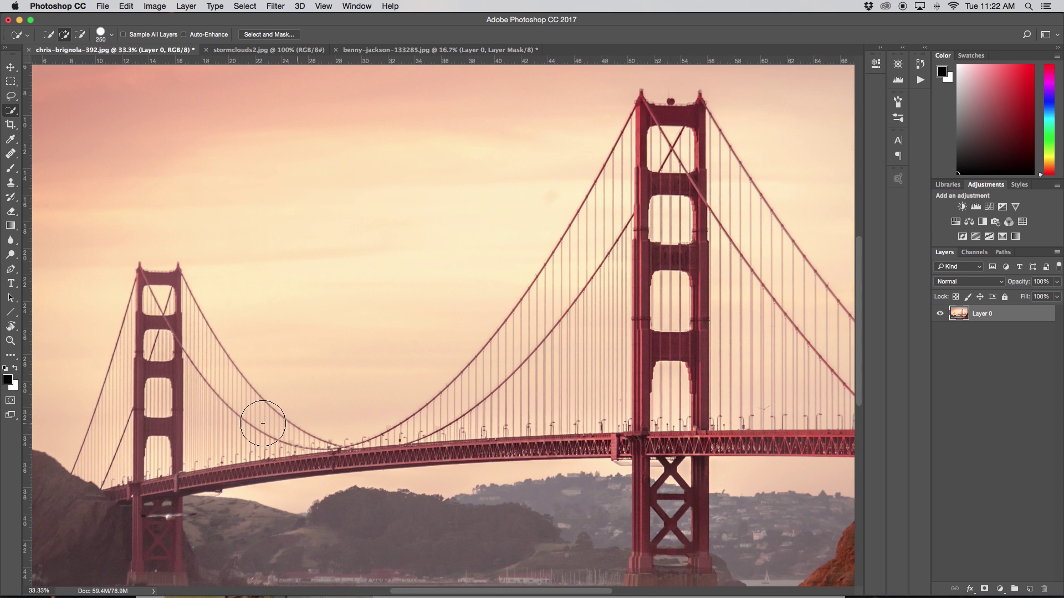
pyautogui.hscroll(-3, 263, 423)
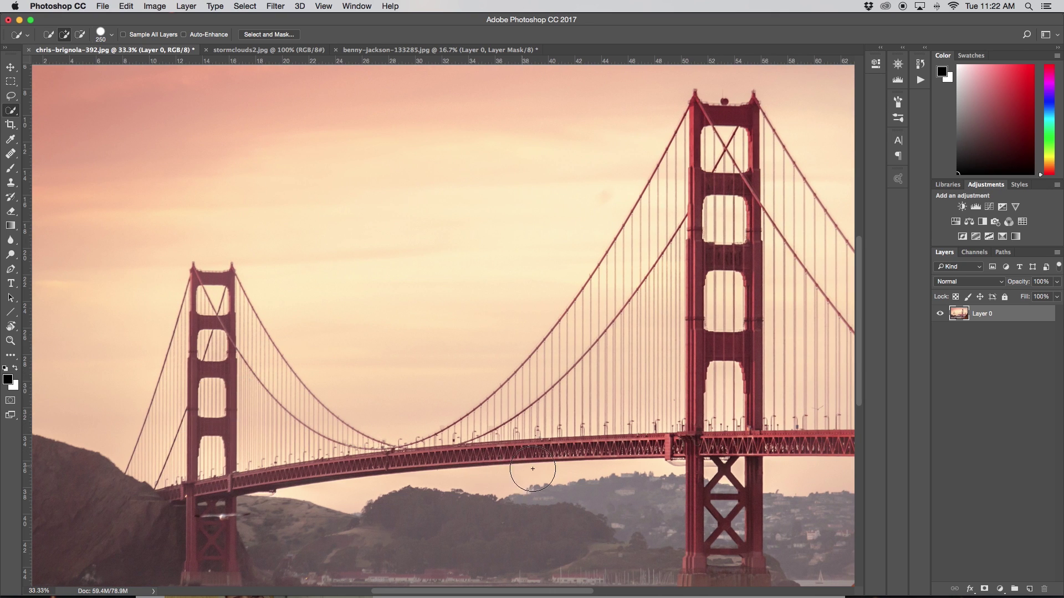
pyautogui.scroll(-1, 516, 377)
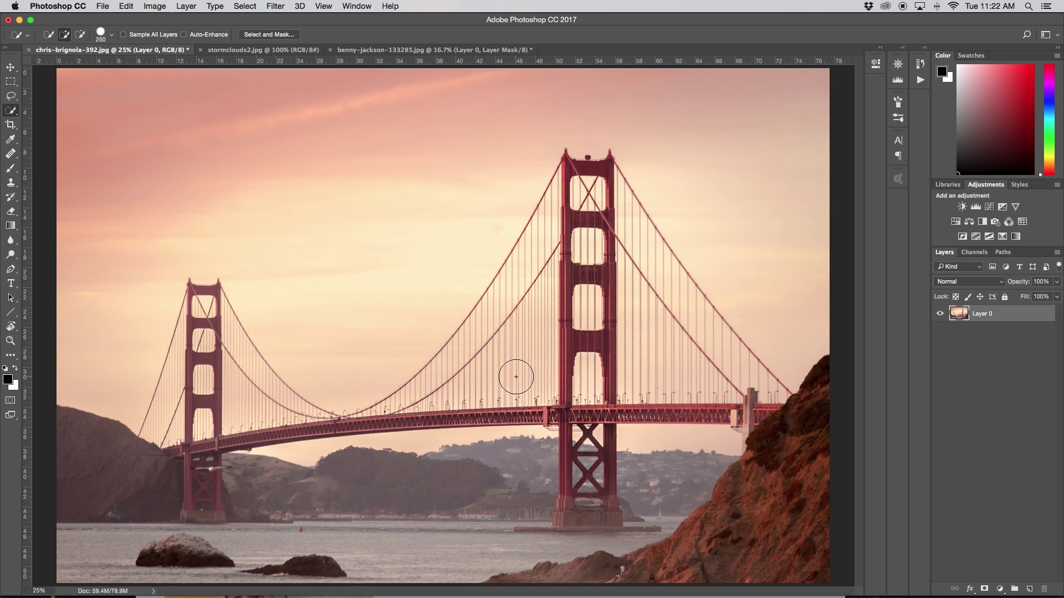
pyautogui.scroll(-1, 516, 377)
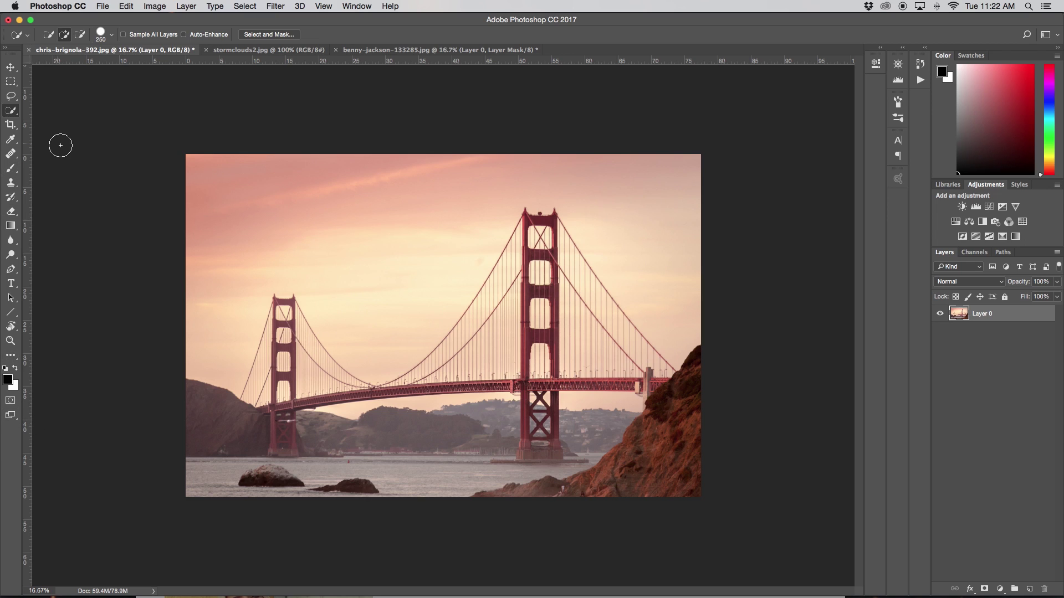
# Compare the bridge photo's Red, Green and Blue channels for contrast between the bridge and the sky.
pyautogui.click(973, 256)
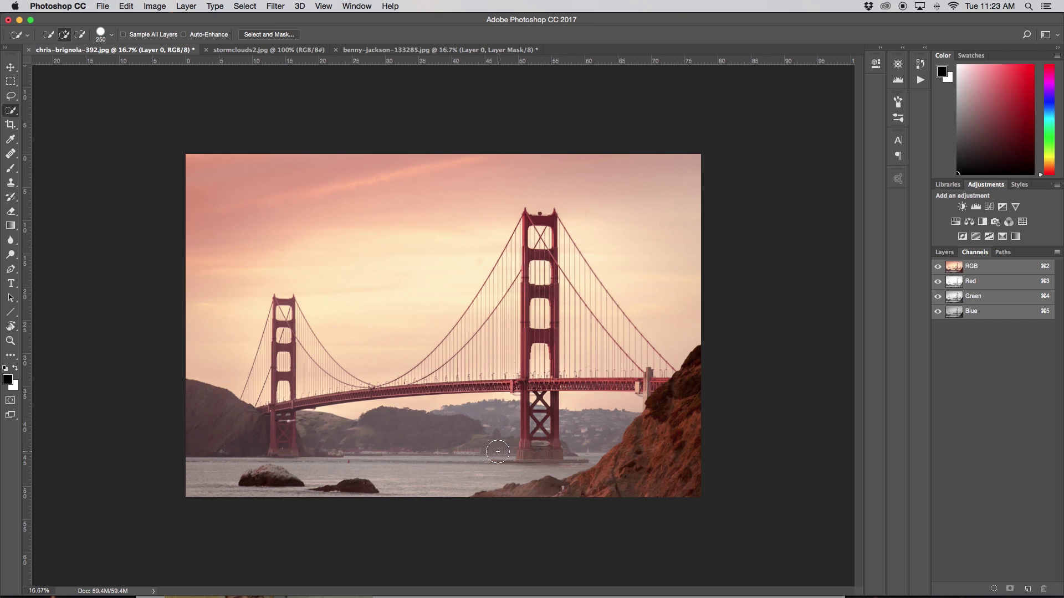
pyautogui.click(983, 289)
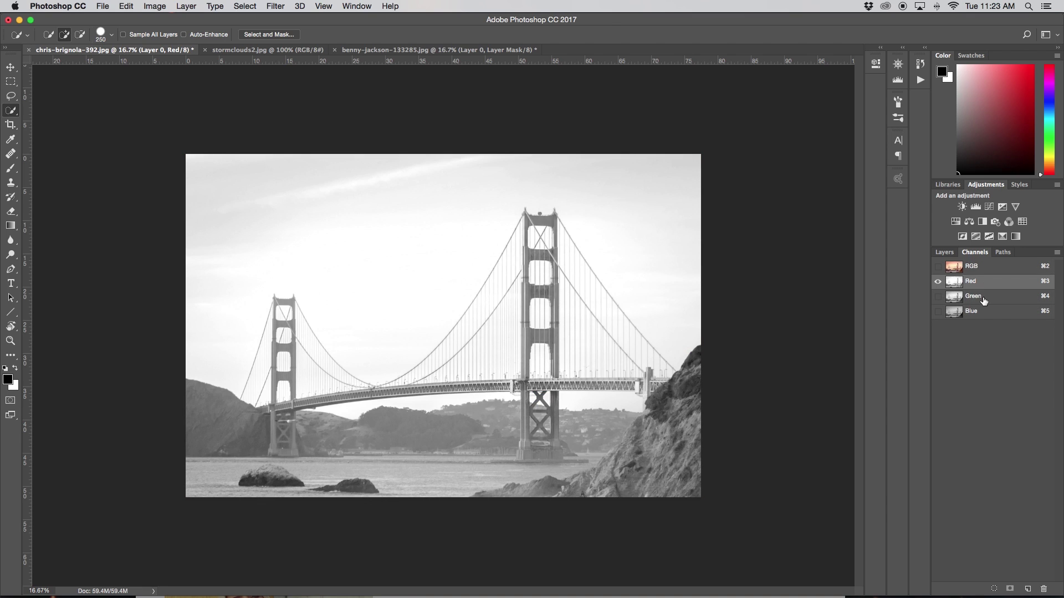
pyautogui.click(983, 301)
pyautogui.click(984, 313)
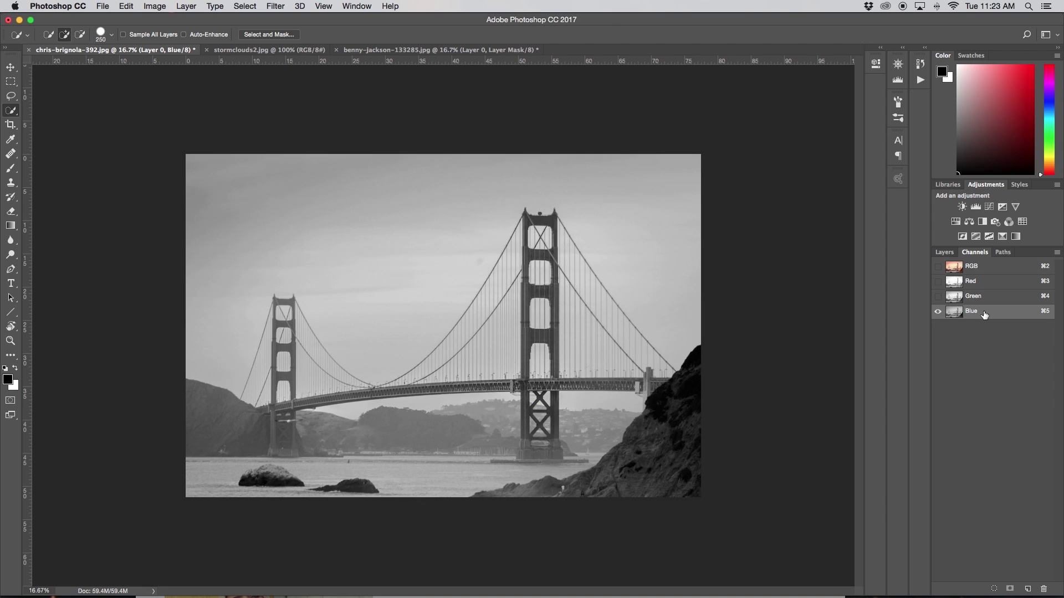
pyautogui.press('super+3')
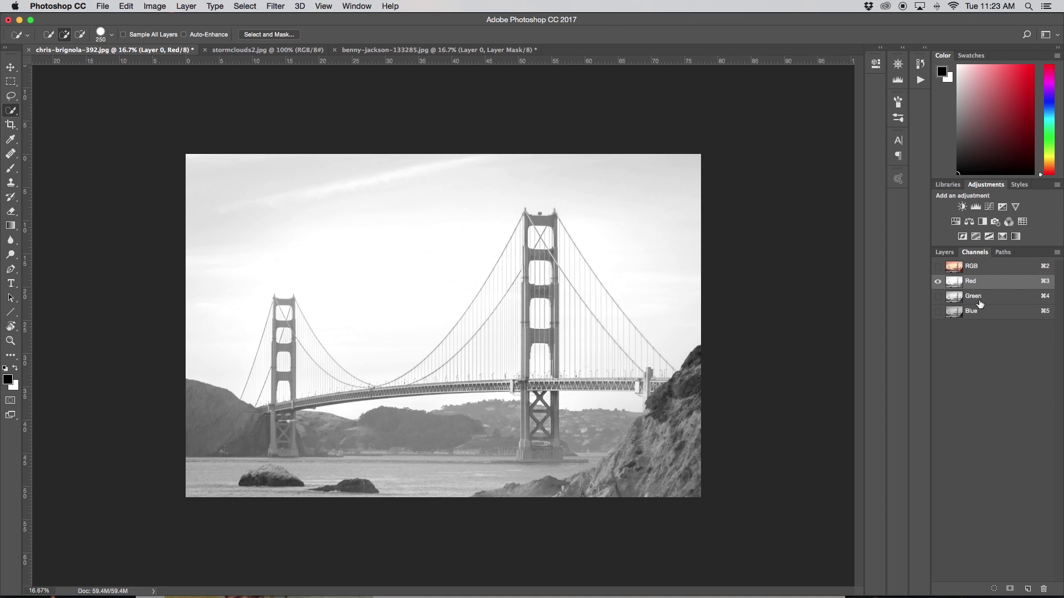
pyautogui.press('super+4')
pyautogui.click(980, 315)
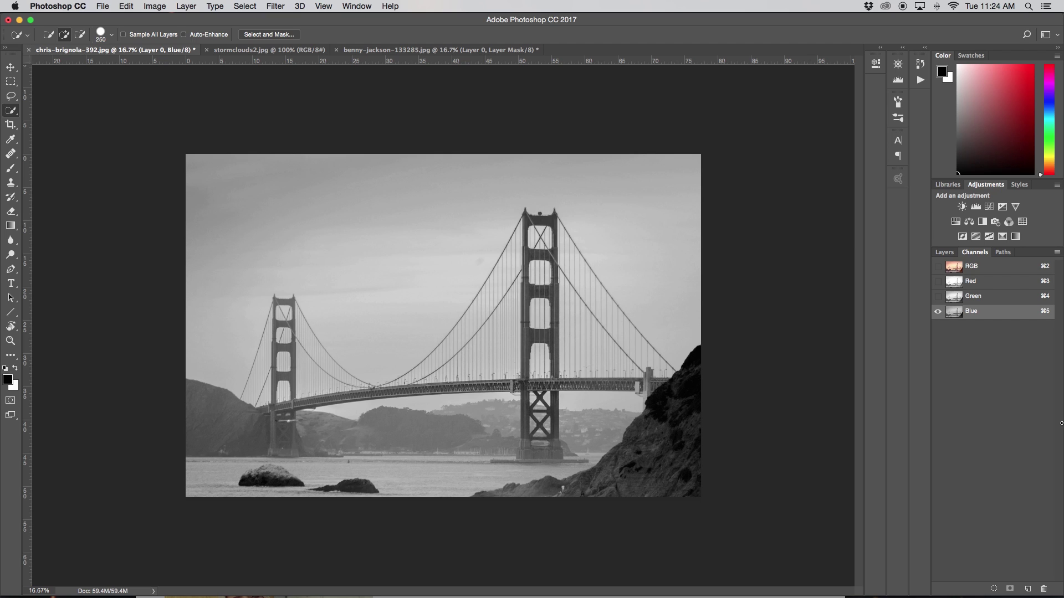
pyautogui.click(989, 287)
pyautogui.click(990, 297)
pyautogui.click(989, 310)
# Duplicate the Green channel and raise the copy's contrast with Levels, setting the black input to 112 and the white input to 218.
pyautogui.click(979, 300)
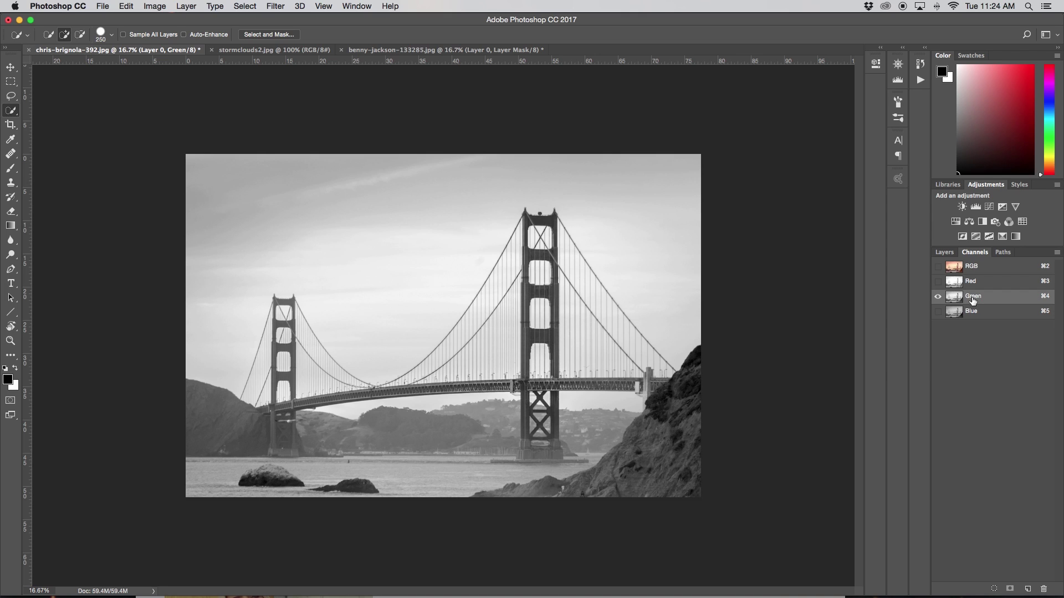
pyautogui.moveTo(972, 300); pyautogui.dragTo(1028, 591)
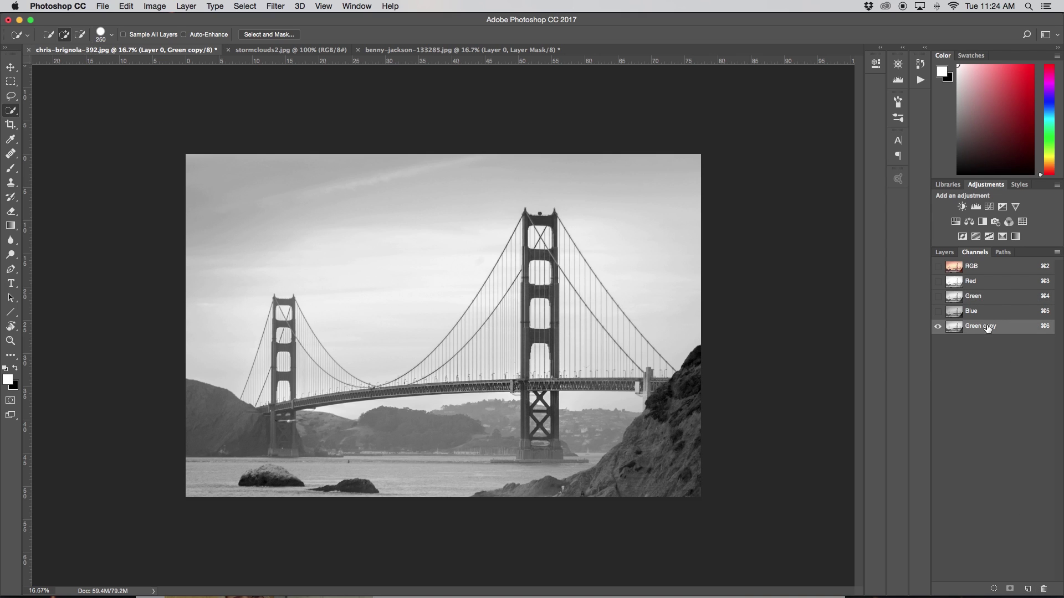
pyautogui.press('super+l')
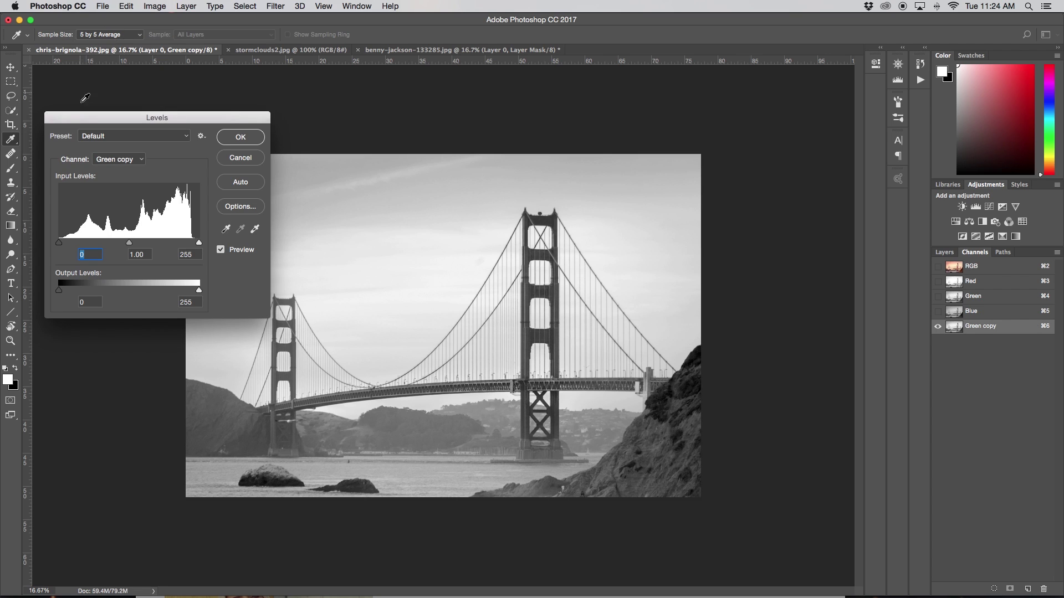
pyautogui.moveTo(58, 242); pyautogui.dragTo(81, 247)
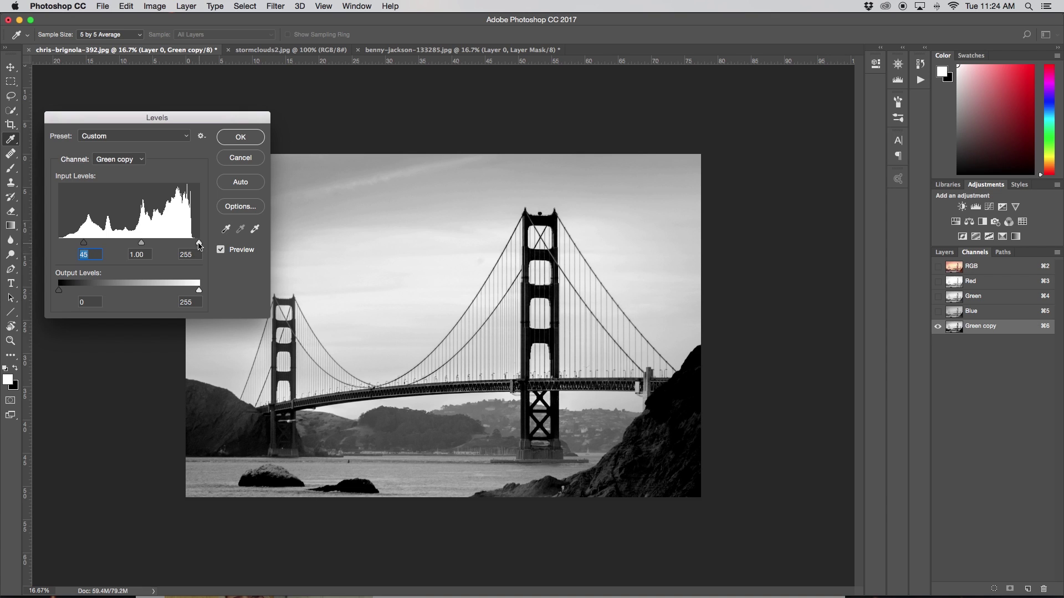
pyautogui.moveTo(199, 244); pyautogui.dragTo(171, 245)
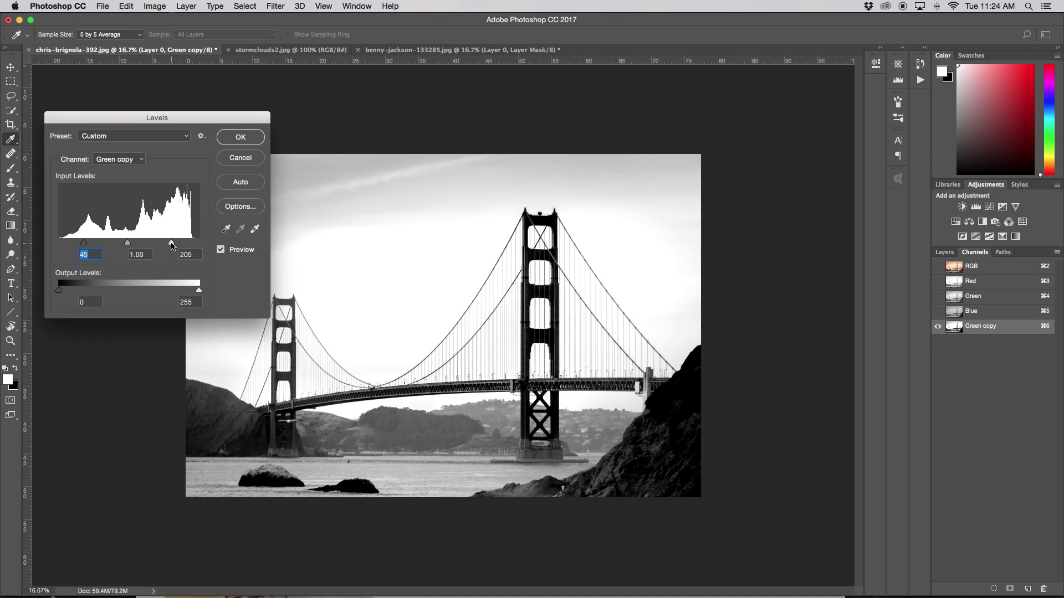
pyautogui.moveTo(84, 243); pyautogui.dragTo(96, 245)
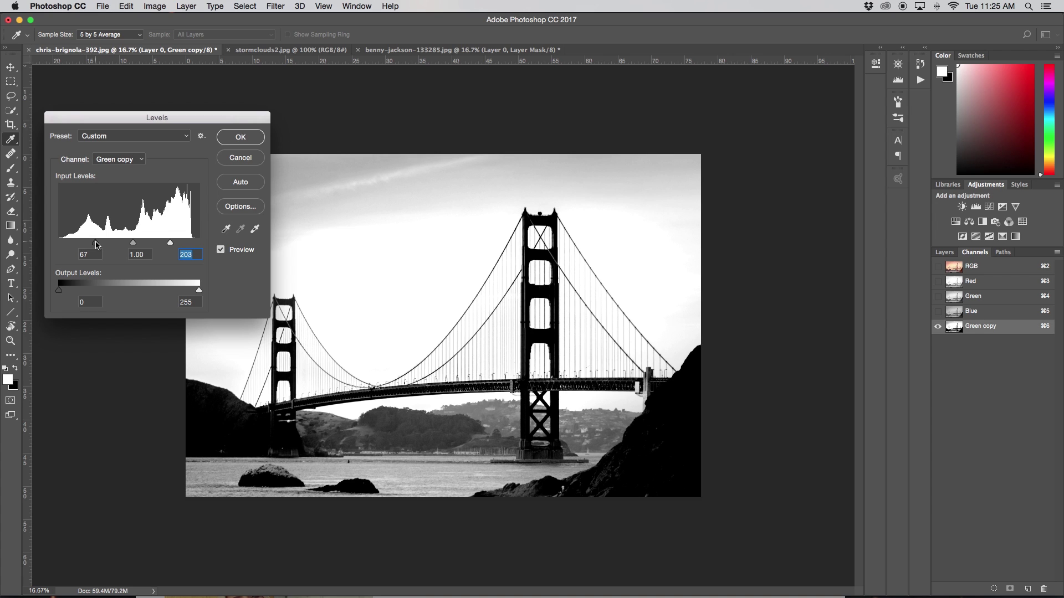
pyautogui.moveTo(96, 245); pyautogui.dragTo(122, 247)
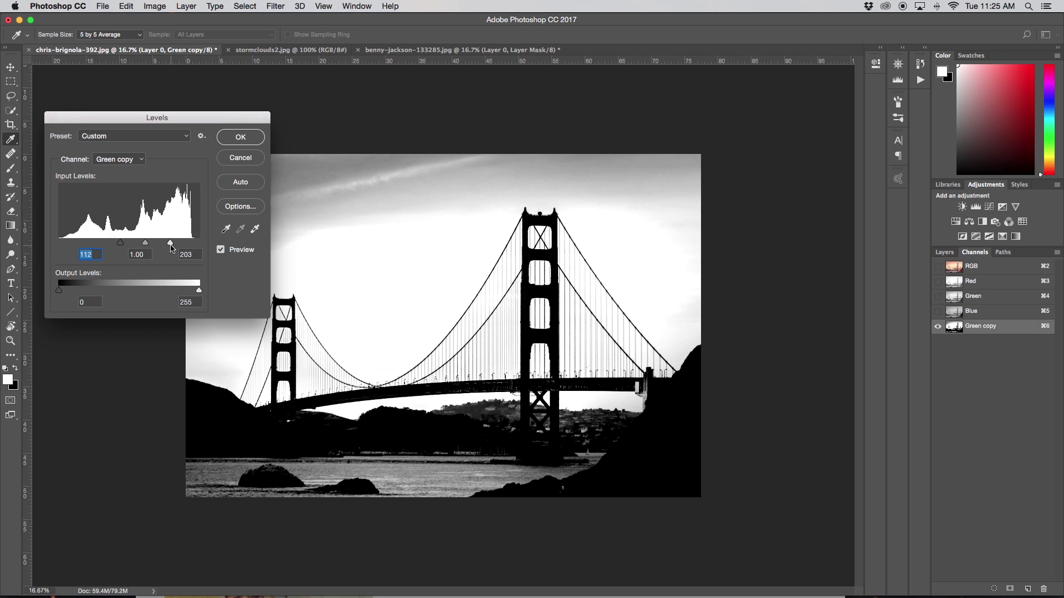
pyautogui.moveTo(167, 246); pyautogui.dragTo(179, 245)
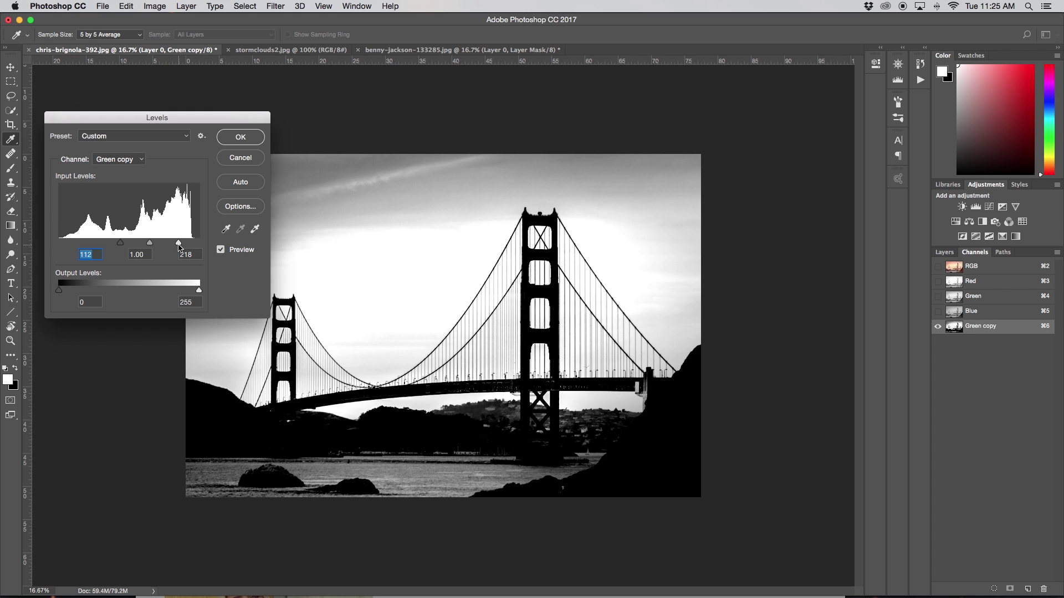
pyautogui.press('Return')
pyautogui.press('w')
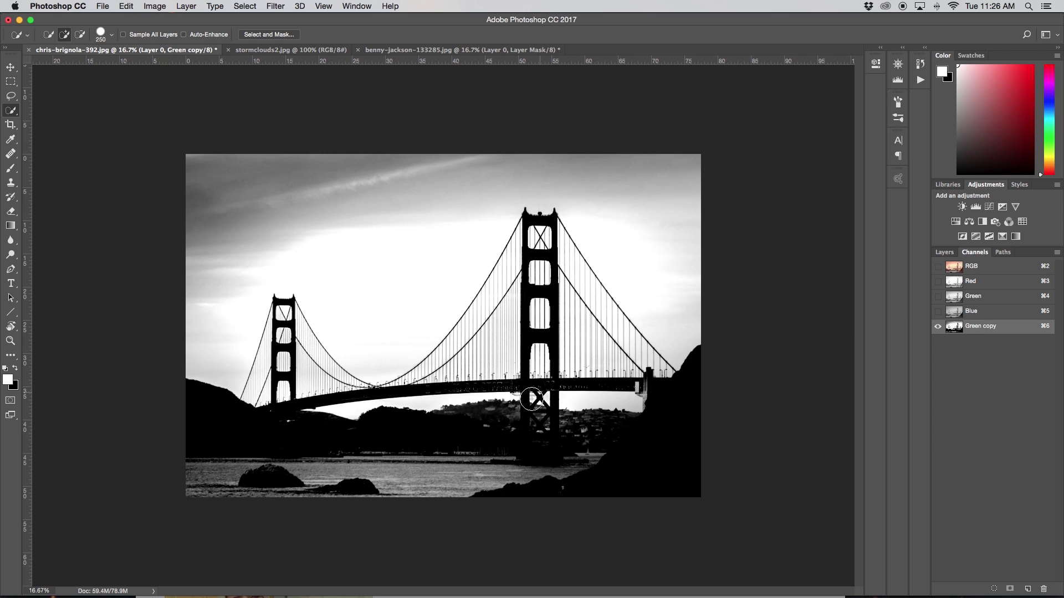
# Load the Green copy channel as a selection, add it to Layer 0 as a layer mask, and invert the mask to hide the sky.
pyautogui.keyDown('super'); pyautogui.click(959, 330); pyautogui.keyUp('super')
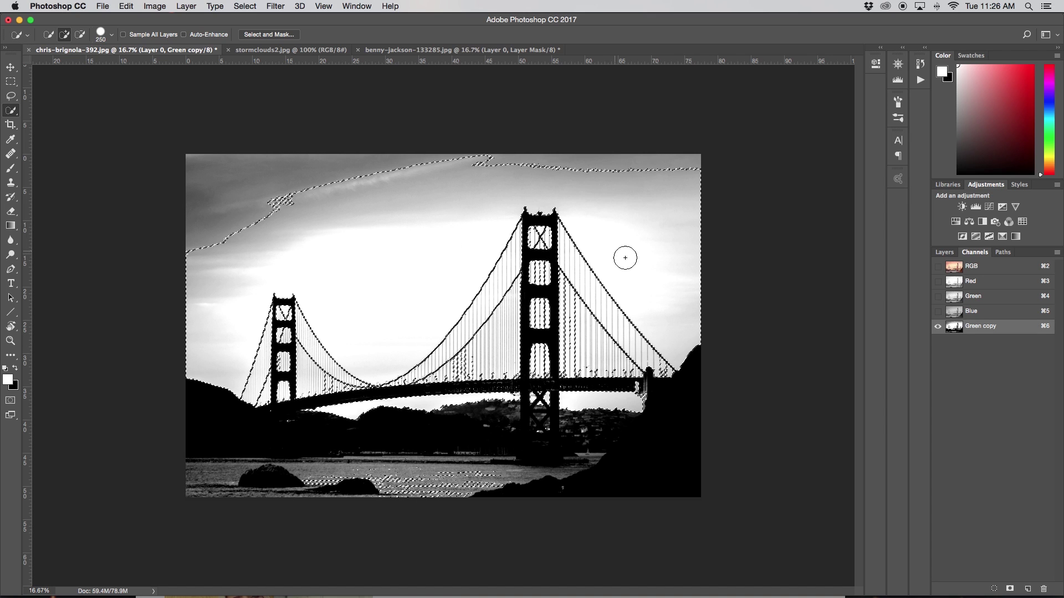
pyautogui.click(944, 252)
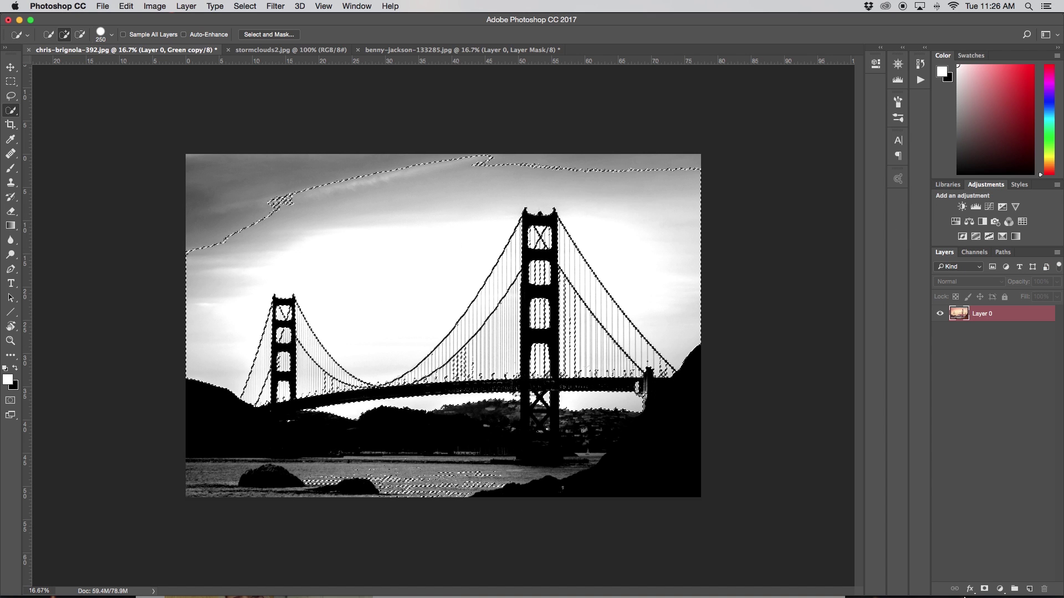
pyautogui.click(985, 589)
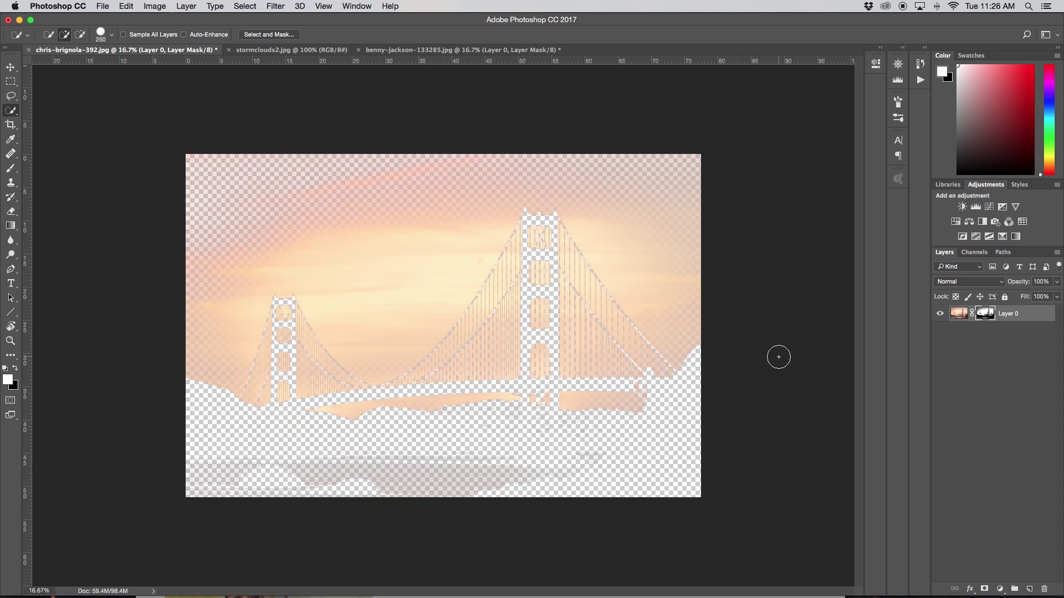
pyautogui.press('super+i')
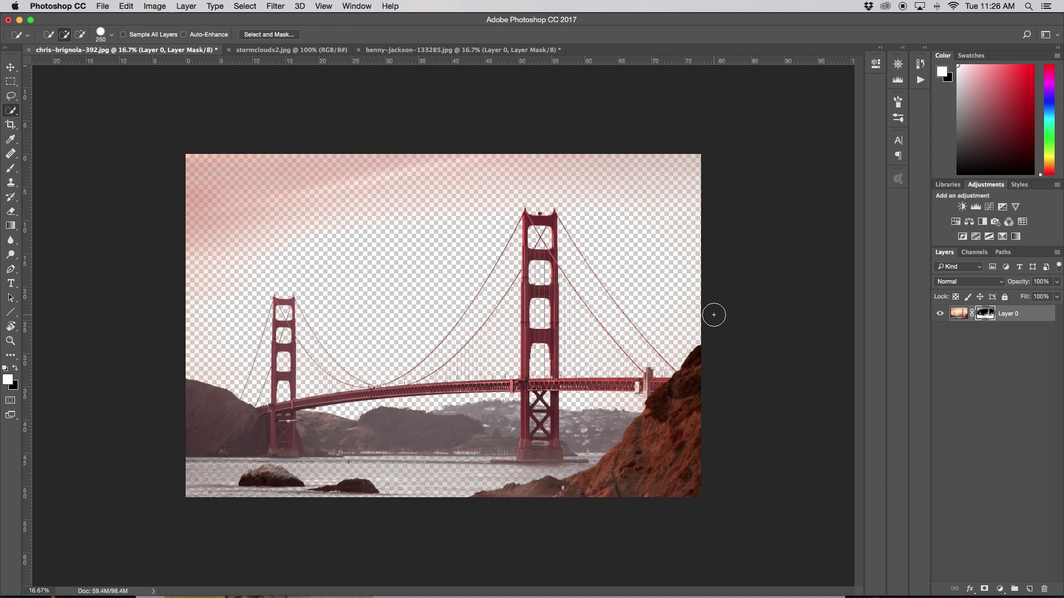
pyautogui.press('super+2')
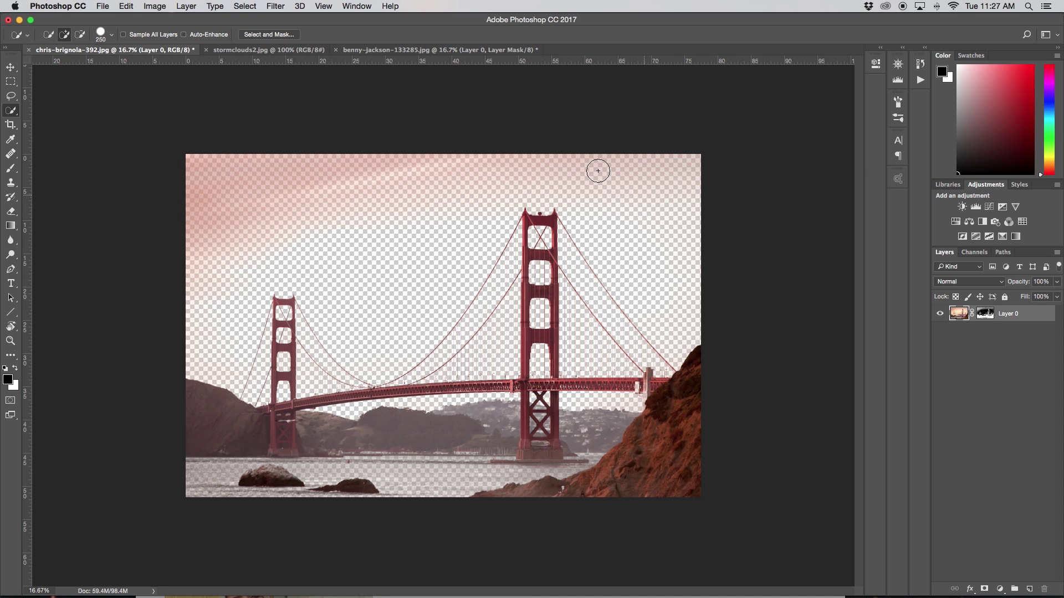
# Bring the stormclouds2.jpg image into the bridge document as a new layer.
pyautogui.click(242, 51)
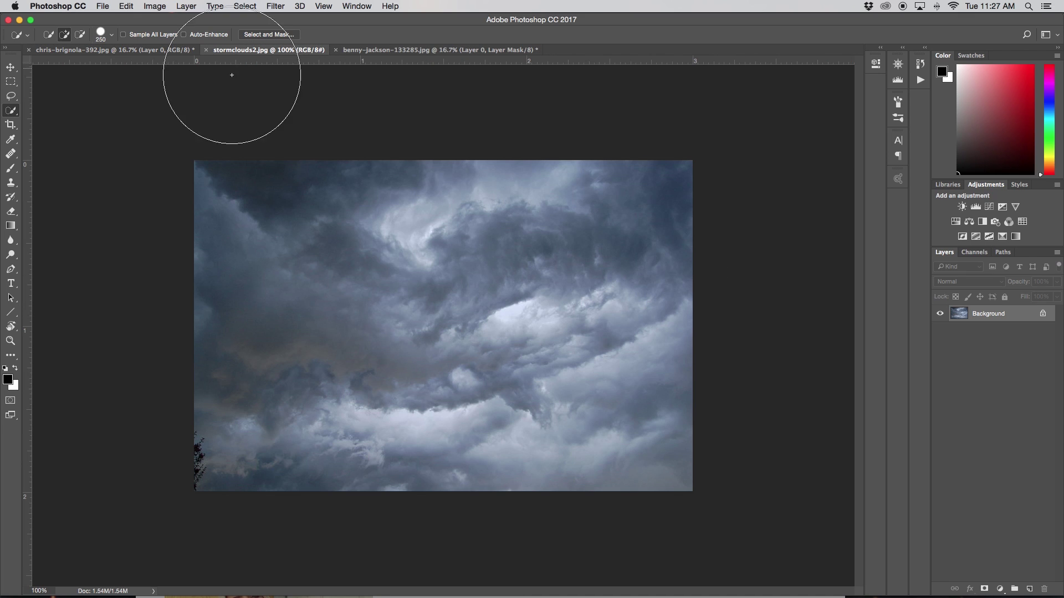
pyautogui.press('v')
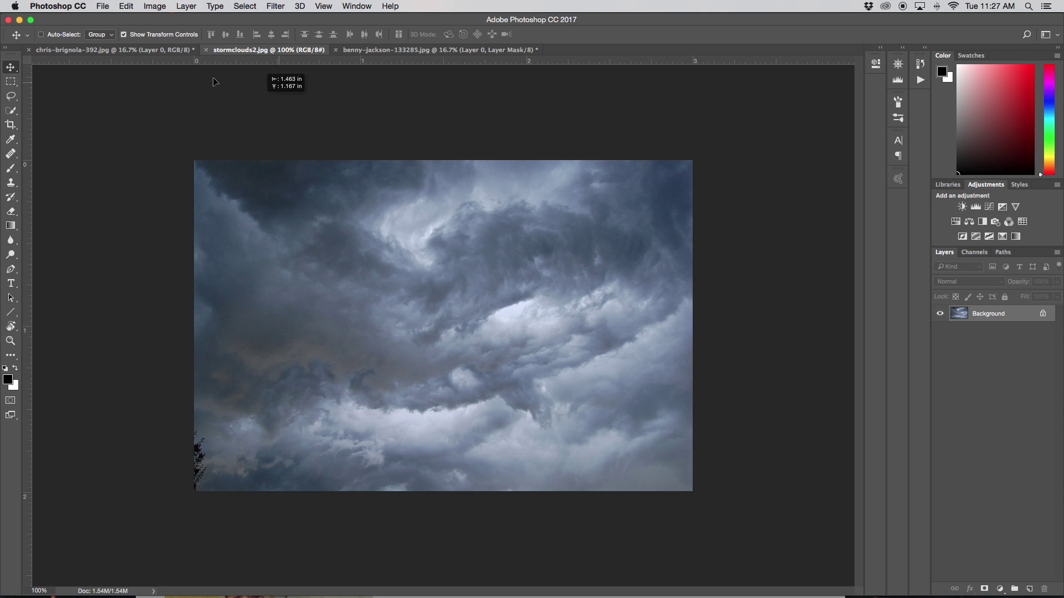
pyautogui.click(159, 51)
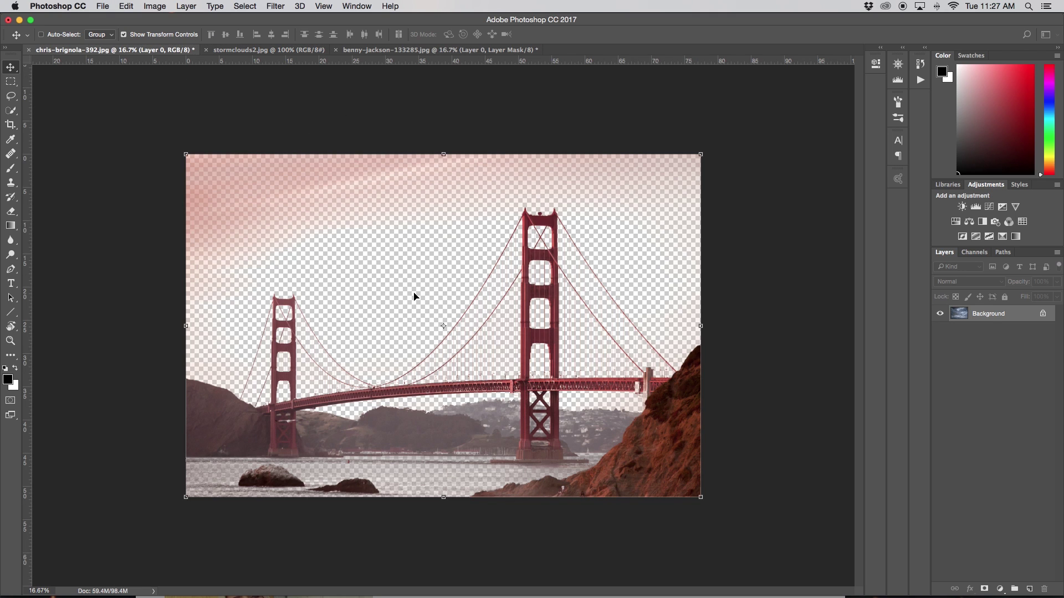
pyautogui.press('super+v')
# Scale the cloud layer to about 626% wide by 614% high across the bridge photo's sky, and move it below Layer 0.
pyautogui.moveTo(442, 325); pyautogui.dragTo(819, 566)
pyautogui.moveTo(598, 453); pyautogui.dragTo(477, 336)
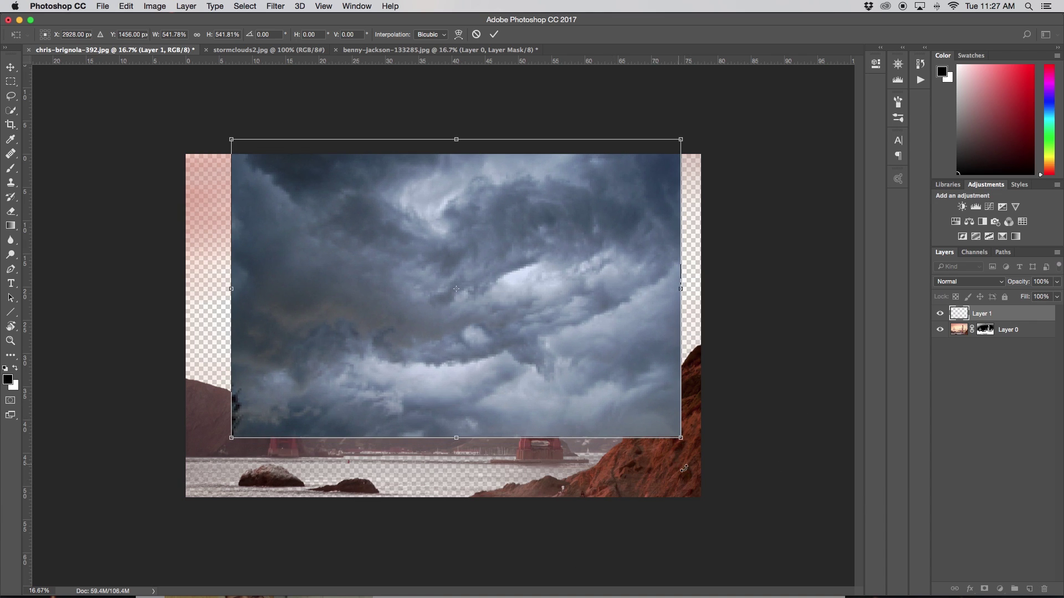
pyautogui.moveTo(681, 438); pyautogui.dragTo(703, 463)
pyautogui.moveTo(621, 402); pyautogui.dragTo(587, 375)
pyautogui.moveTo(697, 274); pyautogui.dragTo(705, 275)
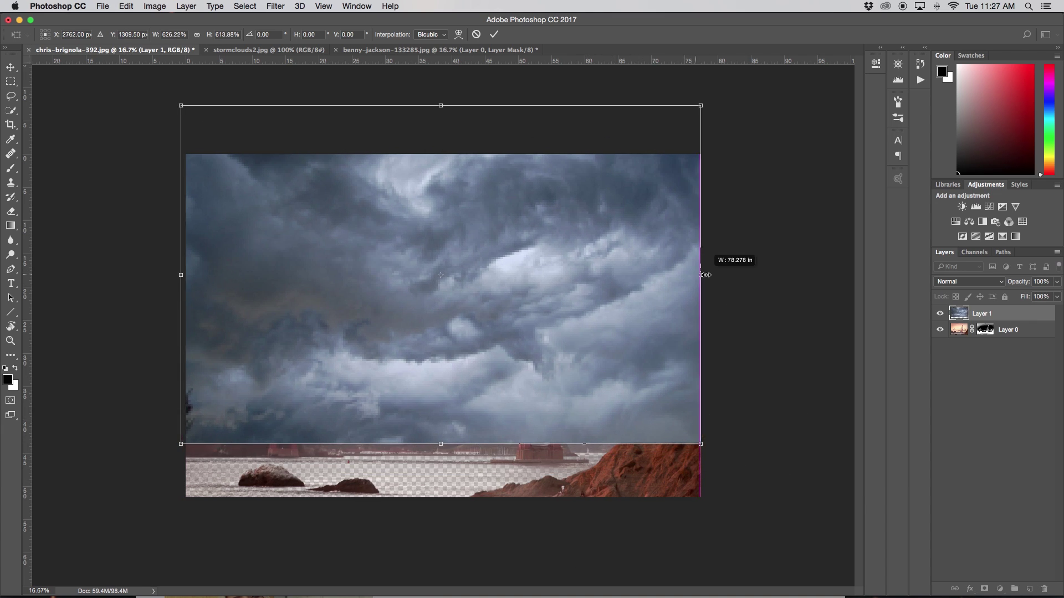
pyautogui.press('Return')
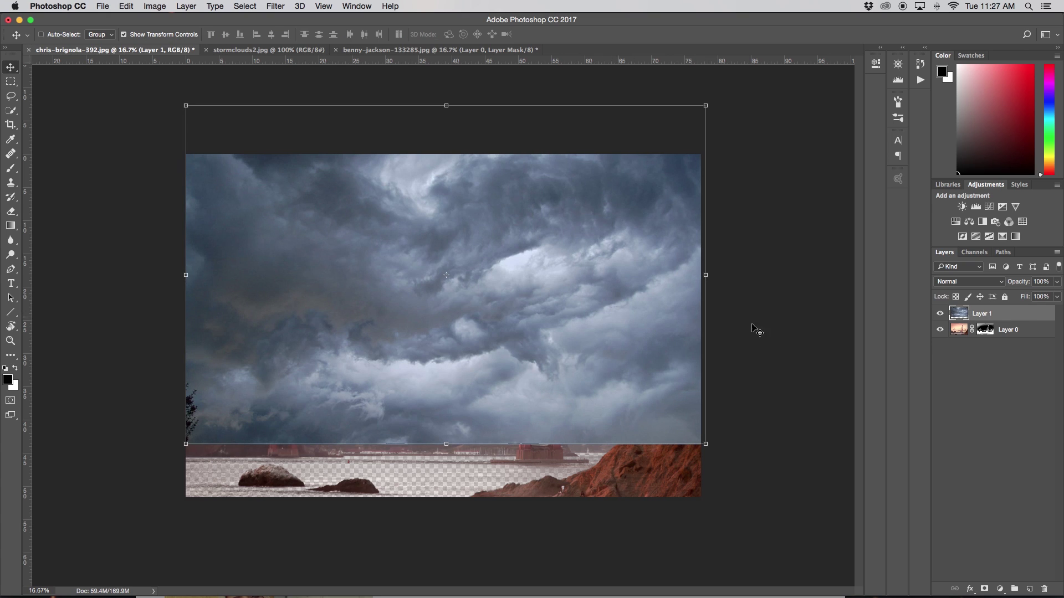
pyautogui.moveTo(997, 314); pyautogui.dragTo(1000, 339)
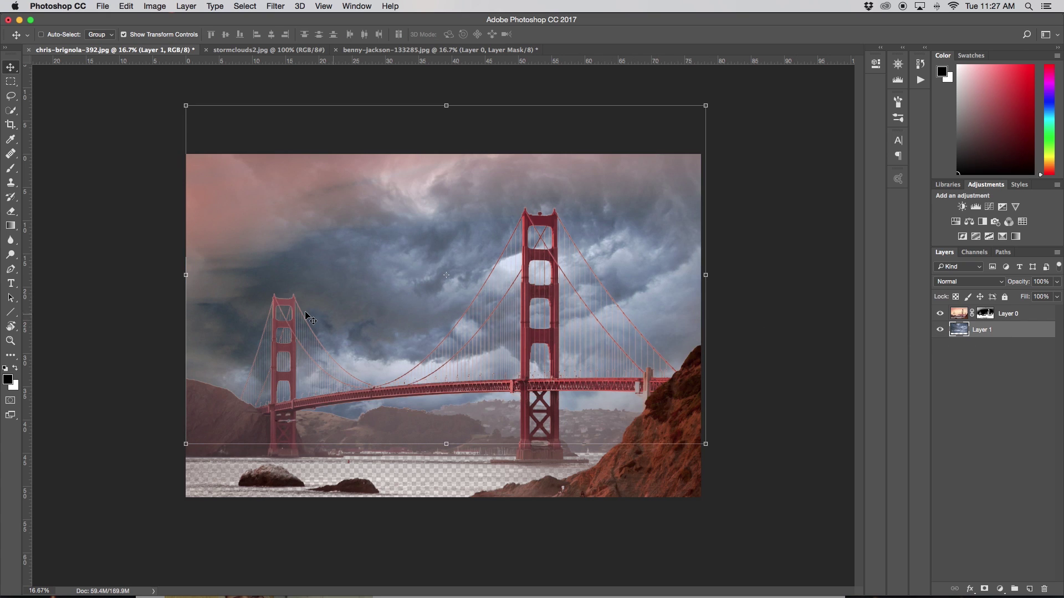
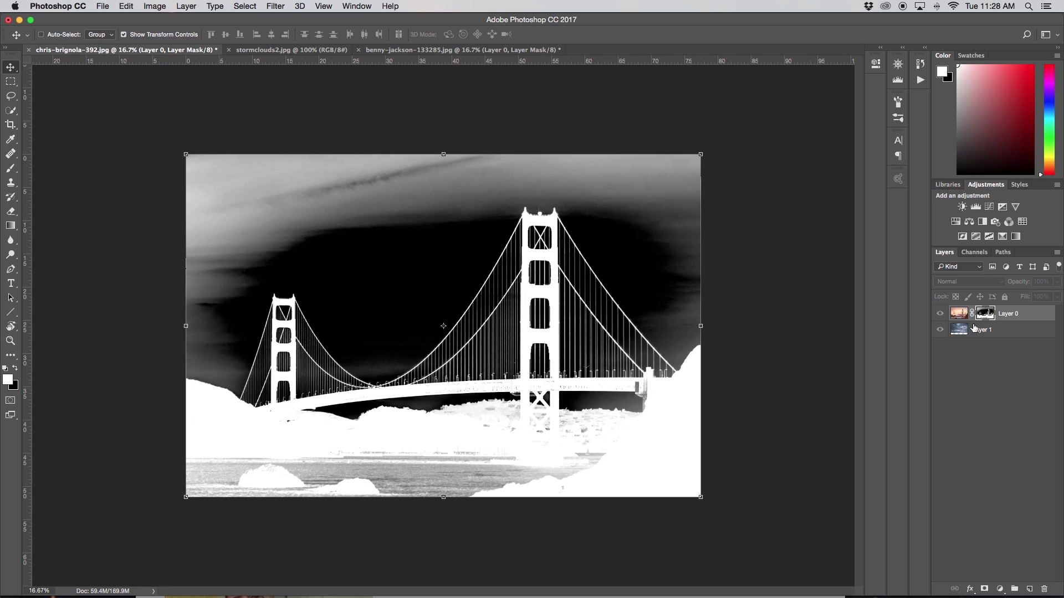
# Paint the water, hills and rocks below the bridge solid white in Layer 0's mask with a brush of about 522 px.
pyautogui.press('b')
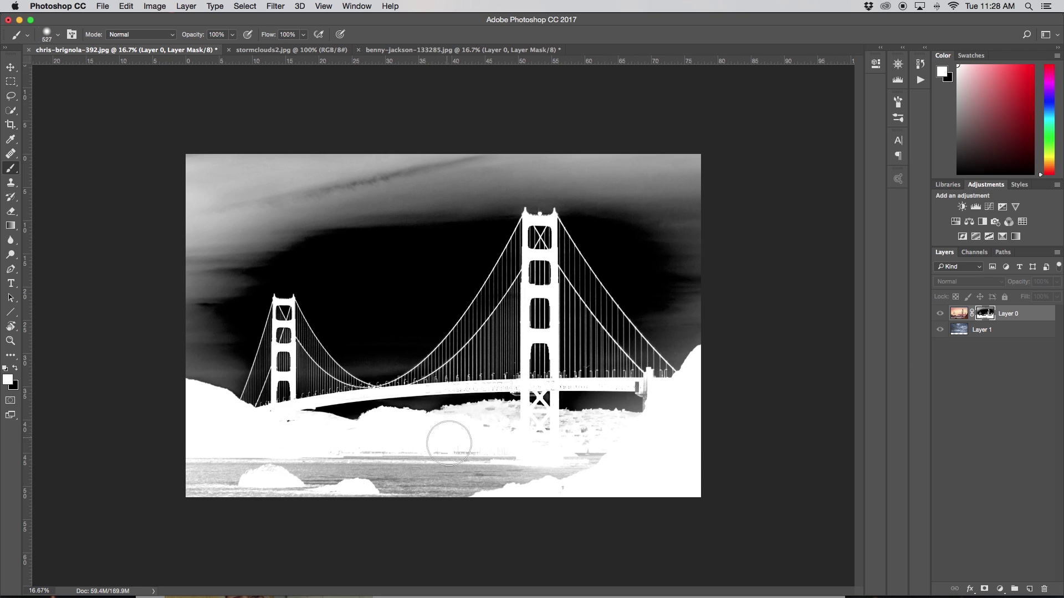
pyautogui.moveTo(449, 455)
pyautogui.mouseDown()
pyautogui.moveTo(455, 399)
pyautogui.moveTo(450, 500)
pyautogui.moveTo(235, 491)
pyautogui.moveTo(486, 496)
pyautogui.moveTo(90, 503)
pyautogui.moveTo(184, 490)
pyautogui.moveTo(196, 464)
pyautogui.moveTo(602, 474)
pyautogui.moveTo(635, 464)
pyautogui.moveTo(609, 489)
pyautogui.moveTo(474, 437)
pyautogui.moveTo(626, 442)
pyautogui.moveTo(480, 429)
pyautogui.mouseUp()
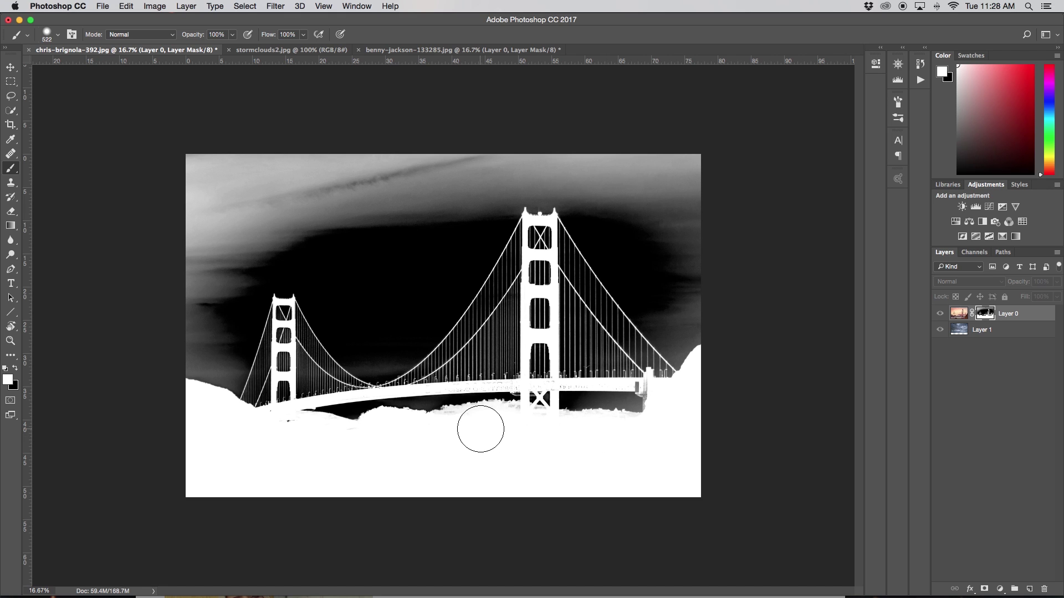
pyautogui.press('super+plus')
pyautogui.press('super+plus')
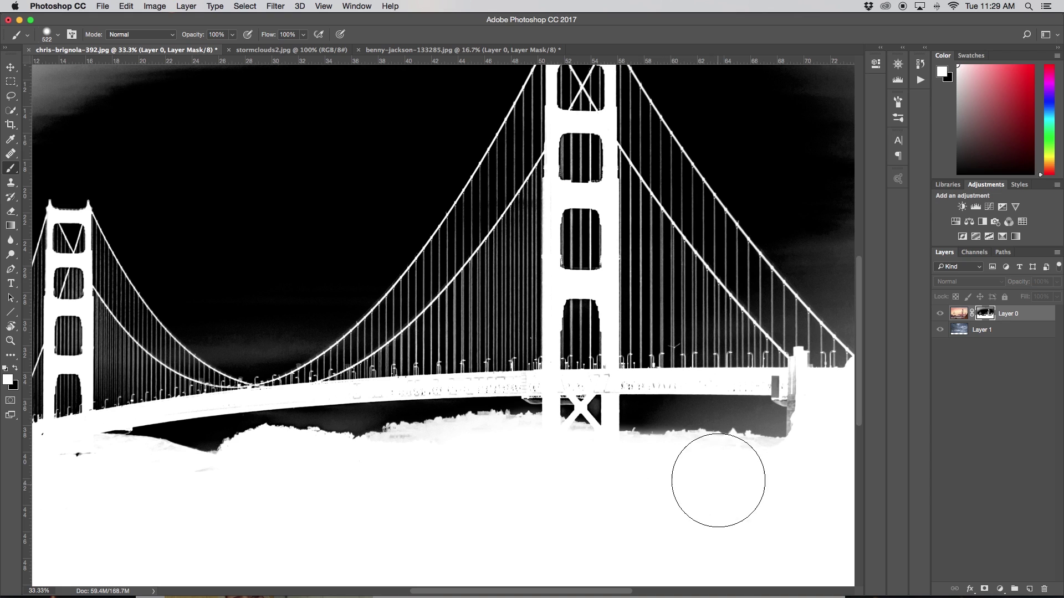
pyautogui.moveTo(718, 481)
pyautogui.mouseDown()
pyautogui.moveTo(782, 487)
pyautogui.moveTo(502, 457)
pyautogui.moveTo(371, 463)
pyautogui.mouseUp()
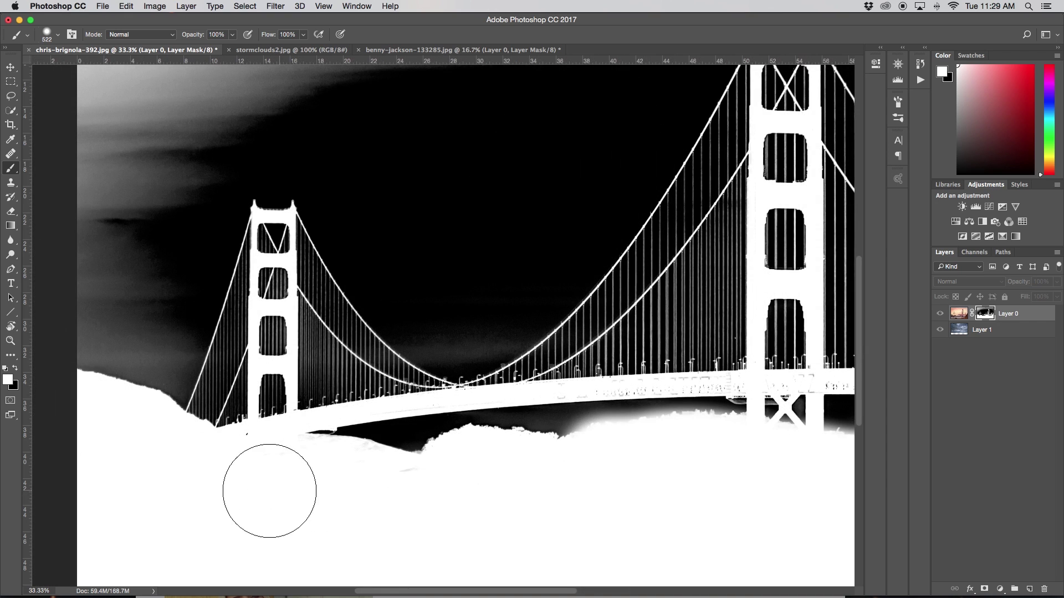
pyautogui.moveTo(269, 491)
pyautogui.mouseDown()
pyautogui.moveTo(447, 513)
pyautogui.moveTo(250, 475)
pyautogui.moveTo(271, 479)
pyautogui.mouseUp()
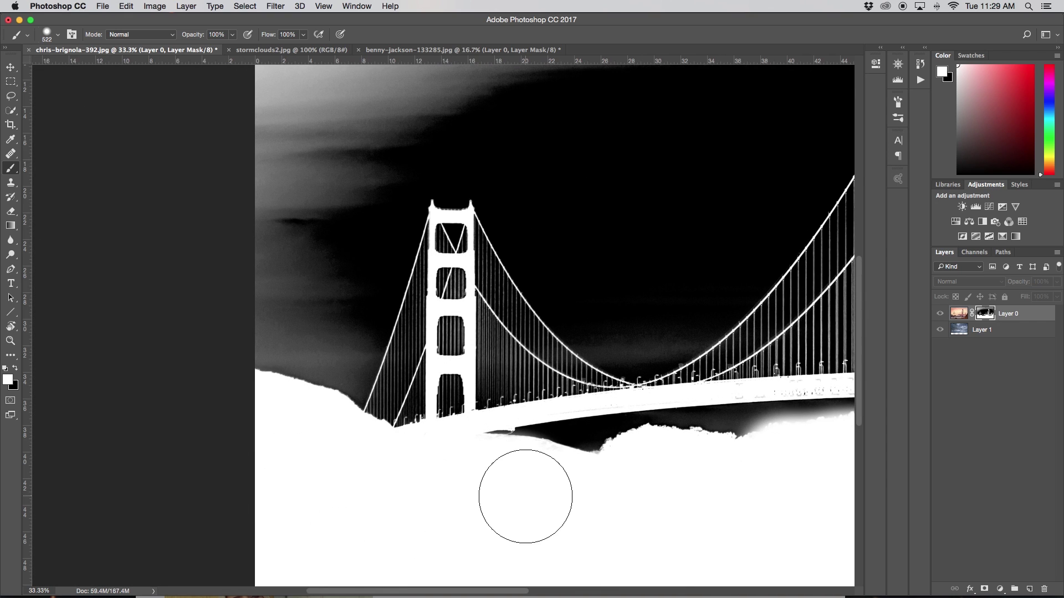
pyautogui.press('super+minus')
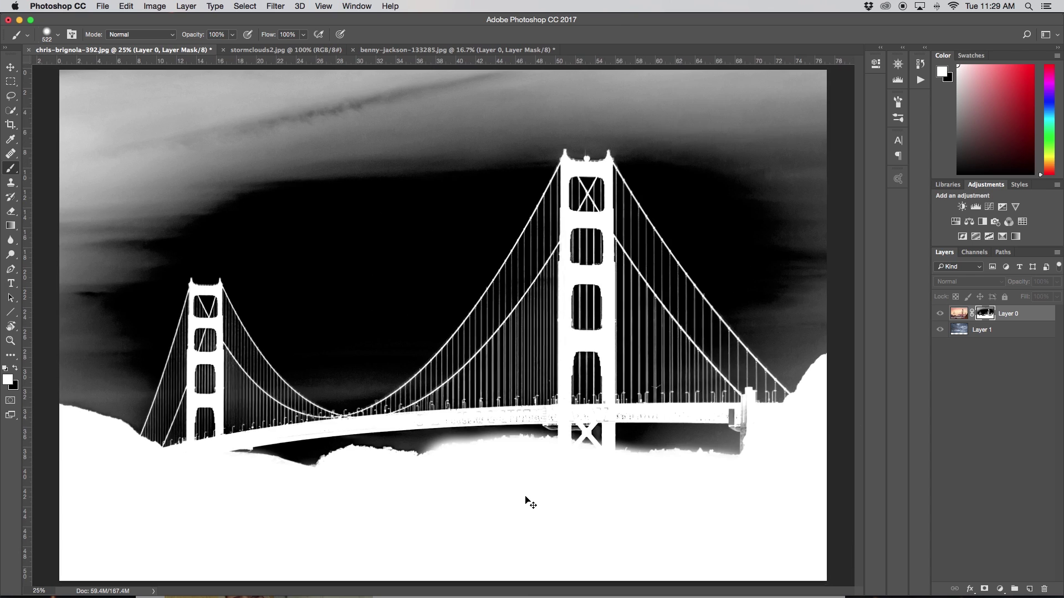
pyautogui.press('super+minus')
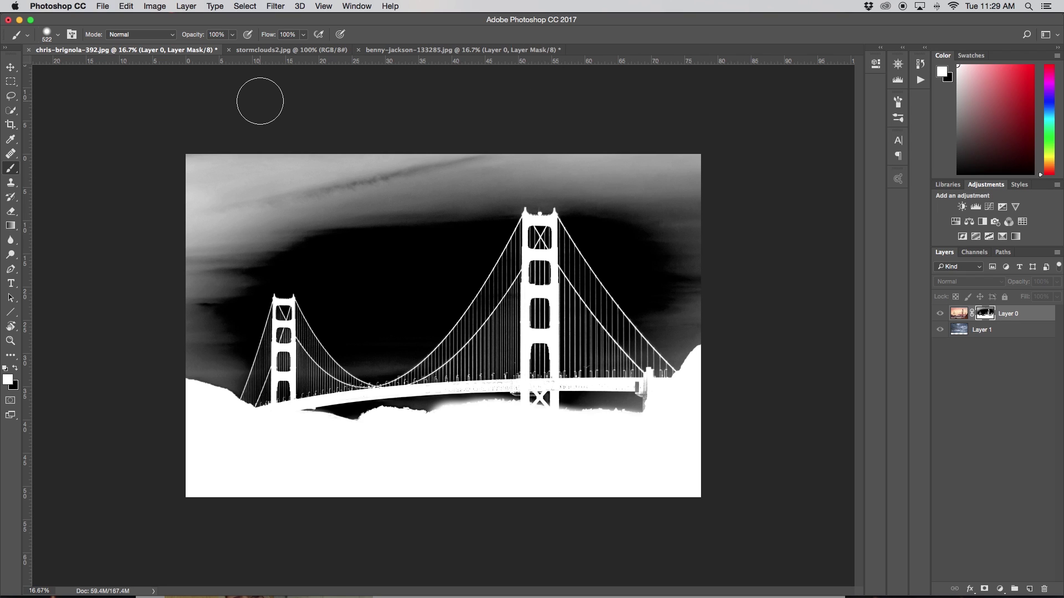
# Paint the gray sky areas above and beside the bridge black in Layer 0's mask.
pyautogui.click(14, 369)
pyautogui.moveTo(443, 222)
pyautogui.mouseDown()
pyautogui.moveTo(199, 237)
pyautogui.moveTo(187, 253)
pyautogui.moveTo(198, 261)
pyautogui.moveTo(137, 246)
pyautogui.moveTo(107, 206)
pyautogui.moveTo(204, 165)
pyautogui.moveTo(349, 168)
pyautogui.moveTo(368, 189)
pyautogui.moveTo(449, 208)
pyautogui.moveTo(487, 205)
pyautogui.moveTo(489, 190)
pyautogui.moveTo(529, 160)
pyautogui.moveTo(591, 193)
pyautogui.moveTo(543, 179)
pyautogui.moveTo(498, 186)
pyautogui.mouseUp()
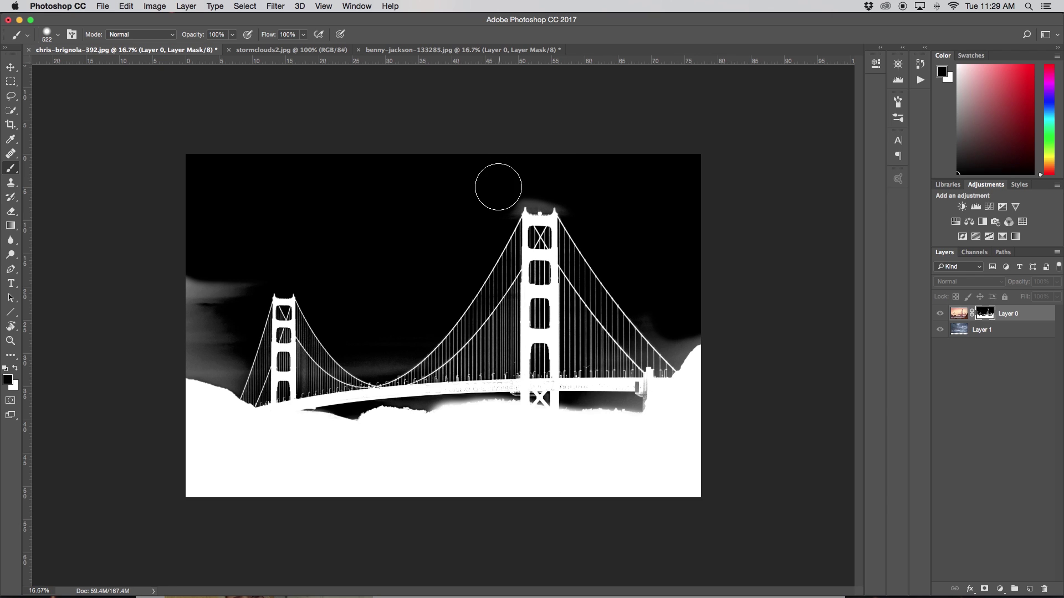
pyautogui.moveTo(226, 285)
pyautogui.mouseDown()
pyautogui.moveTo(190, 304)
pyautogui.moveTo(190, 337)
pyautogui.moveTo(226, 356)
pyautogui.moveTo(192, 347)
pyautogui.moveTo(226, 359)
pyautogui.moveTo(363, 356)
pyautogui.moveTo(223, 357)
pyautogui.moveTo(646, 311)
pyautogui.mouseUp()
# Reduce the brush size to 200 px and switch from the mask view back to the composite image.
pyautogui.press('[')
pyautogui.press('[')
pyautogui.press('[')
pyautogui.press('[')
pyautogui.press('[')
pyautogui.press('[')
pyautogui.press('[')
pyautogui.press('[')
pyautogui.press('[')
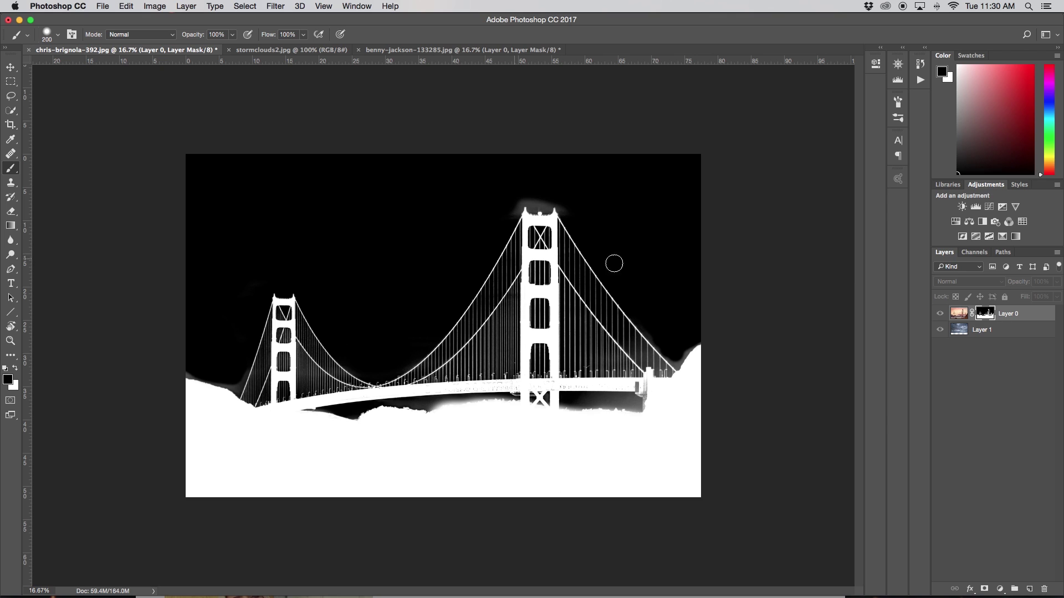
pyautogui.keyDown('alt'); pyautogui.click(986, 315); pyautogui.keyUp('alt')
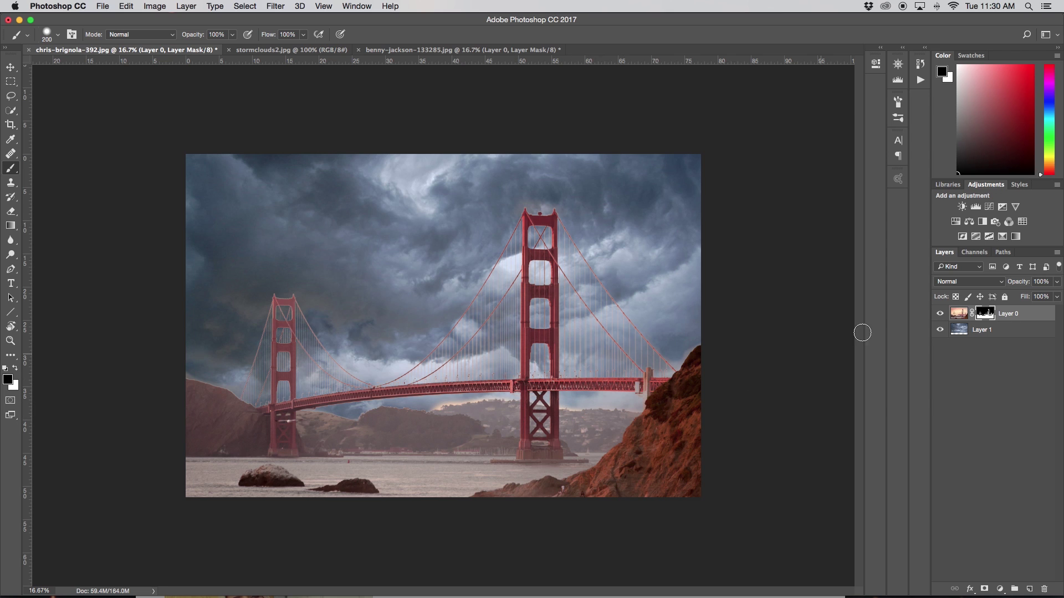
# Open Select and Mask for Layer 0's mask and refine the distant hill edges below the deck with a 70 px Refine Edge Brush.
pyautogui.rightClick(989, 315)
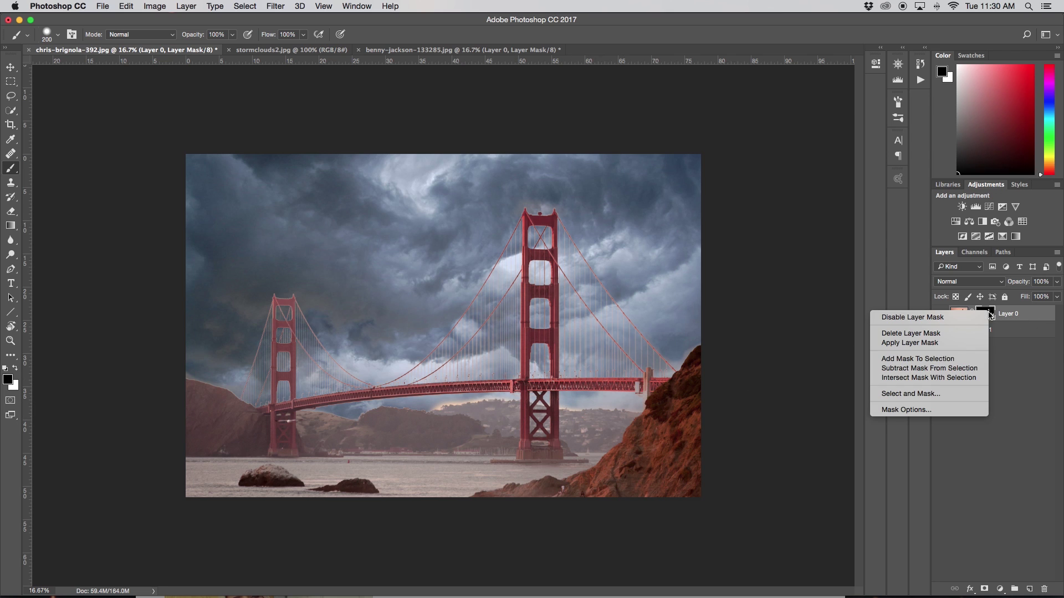
pyautogui.click(938, 394)
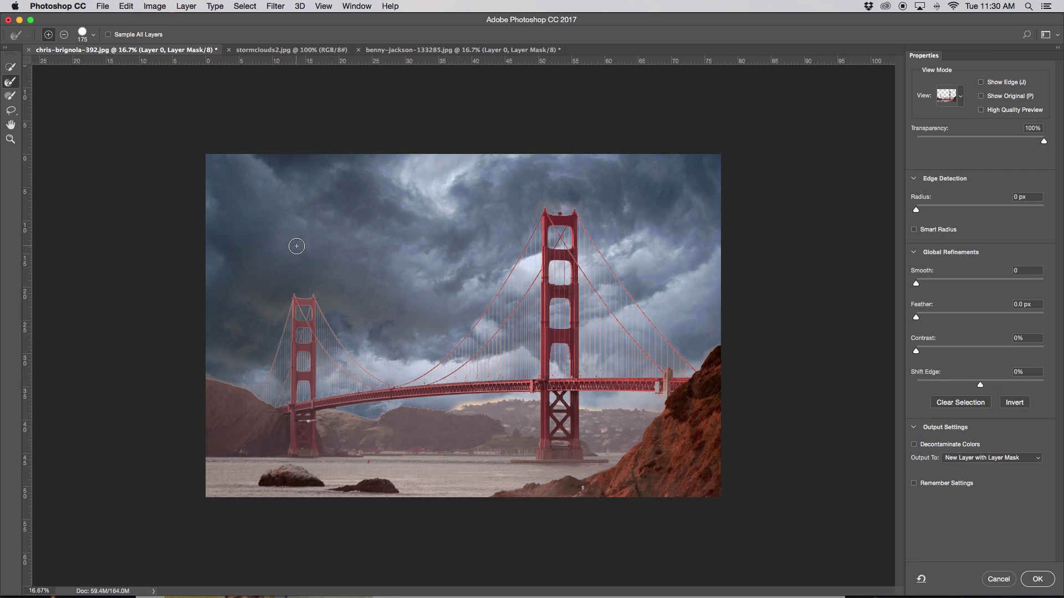
pyautogui.press('super+equal')
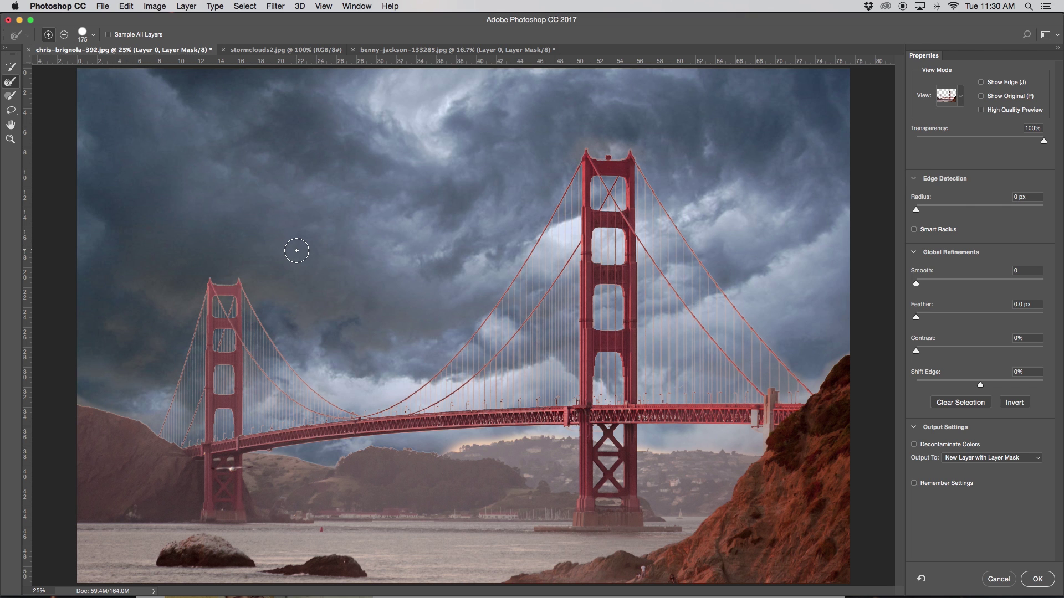
pyautogui.press('super+equal')
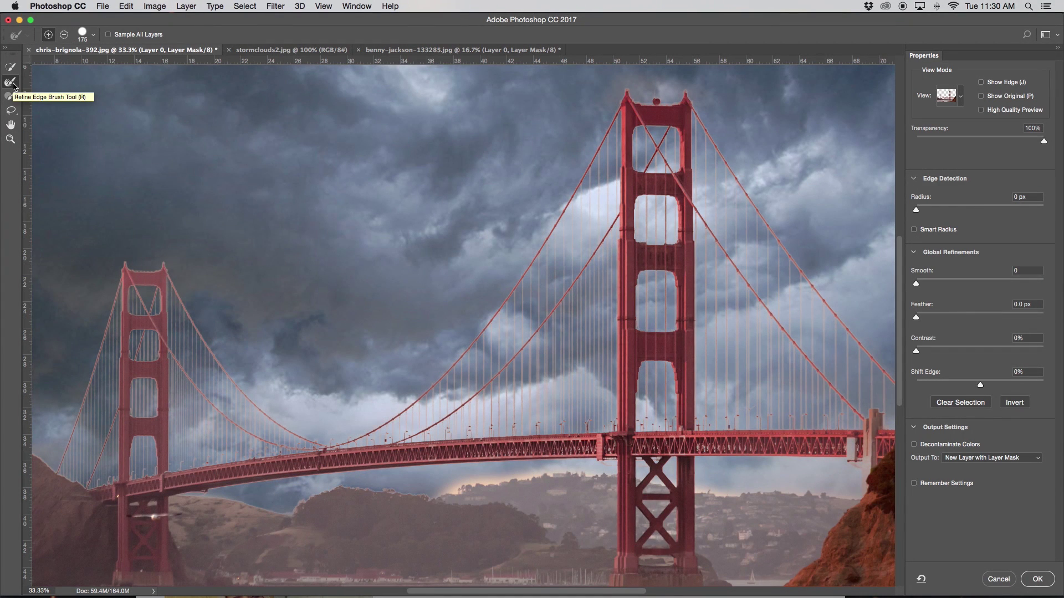
pyautogui.click(11, 83)
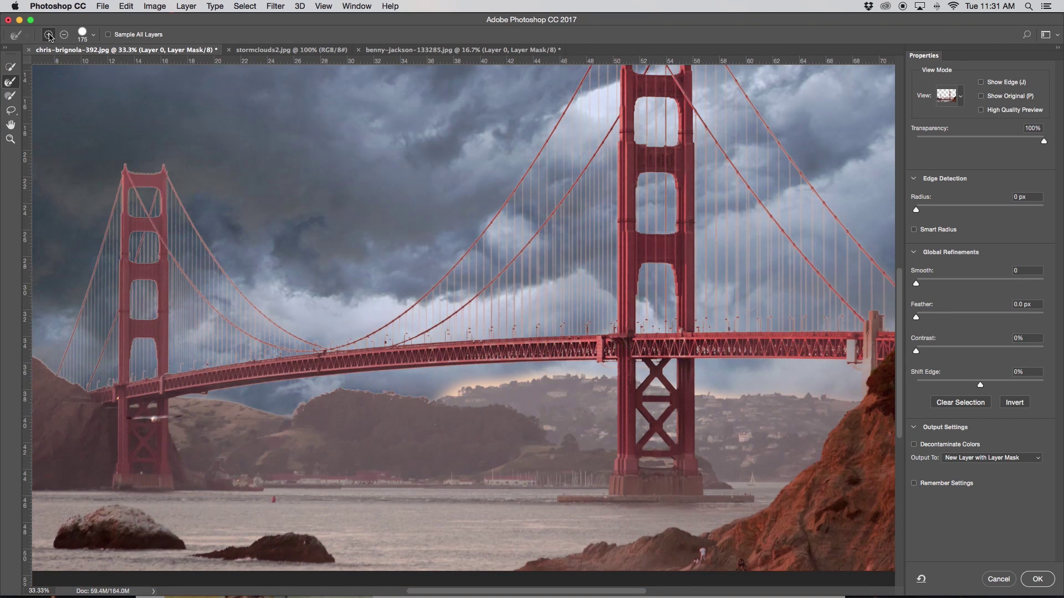
pyautogui.press('[')
pyautogui.press('[')
pyautogui.press('[')
pyautogui.moveTo(445, 391)
pyautogui.mouseDown()
pyautogui.moveTo(594, 375)
pyautogui.moveTo(541, 370)
pyautogui.mouseUp()
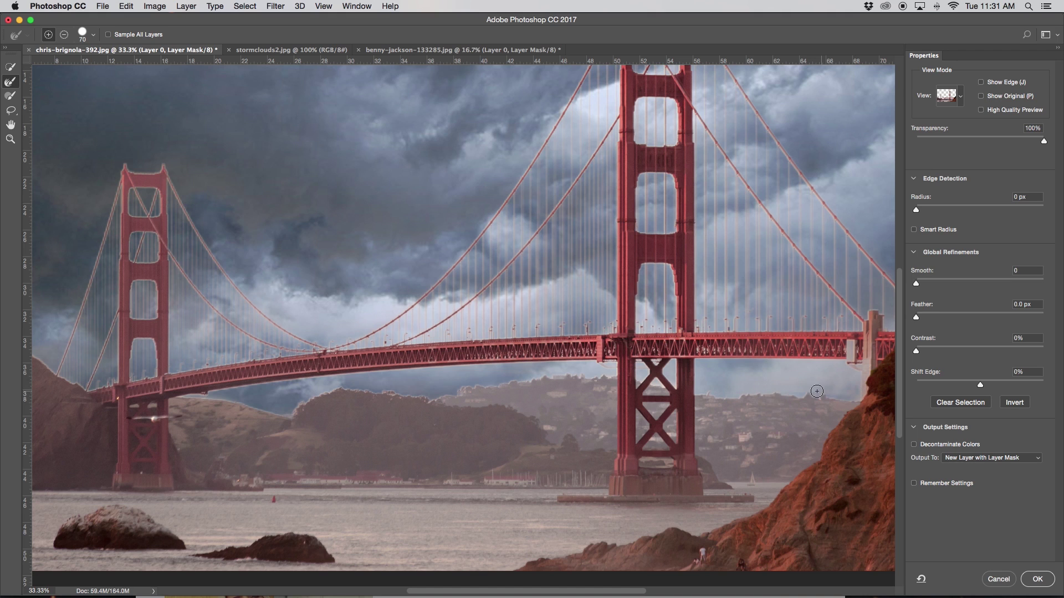
pyautogui.moveTo(739, 386); pyautogui.dragTo(812, 403)
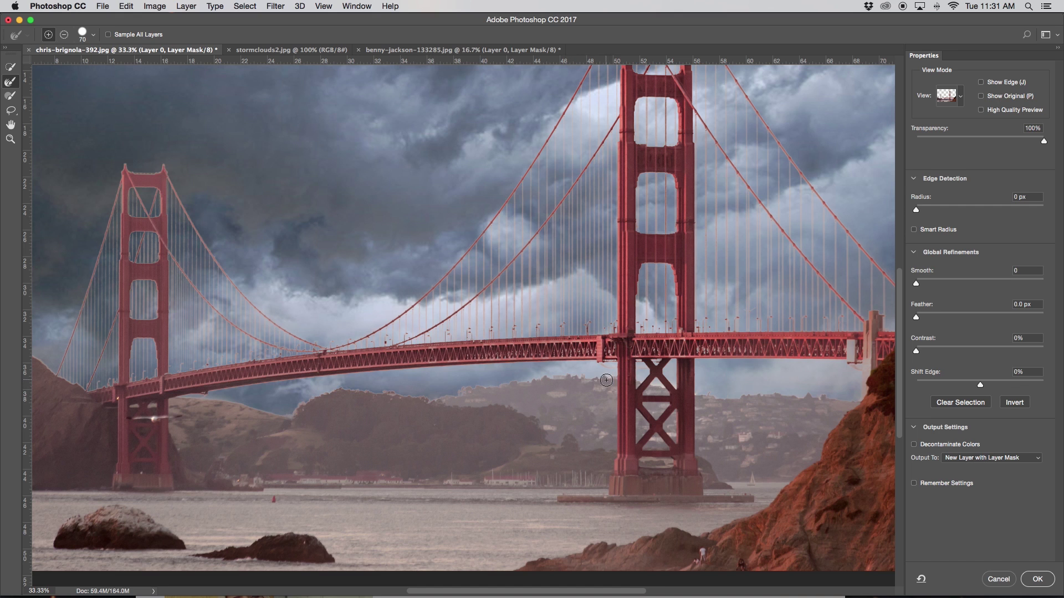
# Refine the mask along the rocky cliff beside the bridge and enlarge the Refine Edge Brush to 90 px.
pyautogui.scroll(3, 587, 388)
pyautogui.hscroll(8, 637, 383)
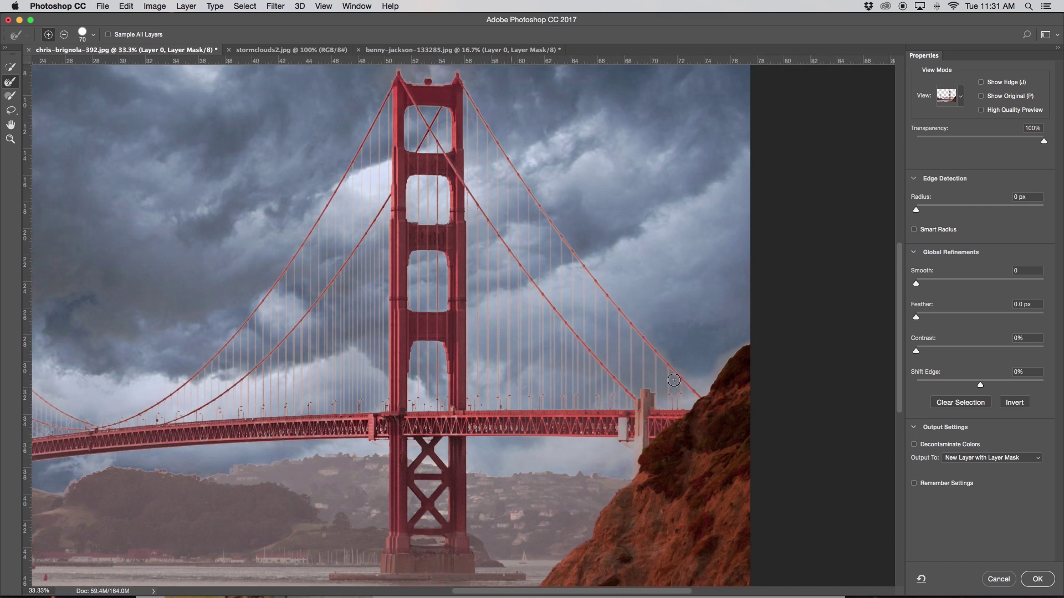
pyautogui.hscroll(5, 704, 360)
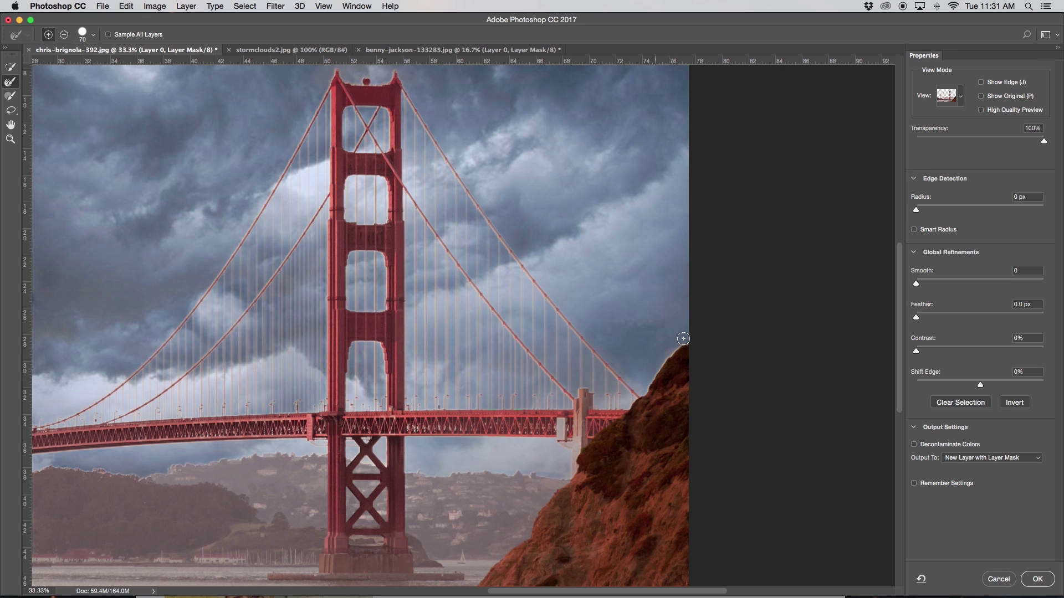
pyautogui.hscroll(-15, 659, 349)
pyautogui.hscroll(20, 615, 358)
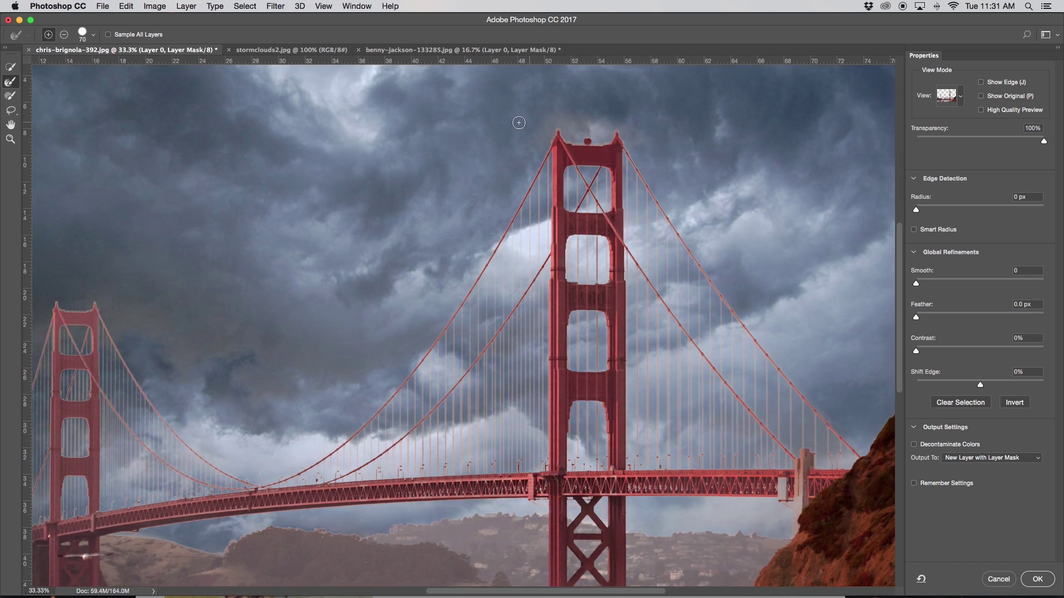
pyautogui.press(']')
pyautogui.press(']')
# Decontaminate the edge colors and output the refined result to a new layer with a layer mask.
pyautogui.press('super+minus')
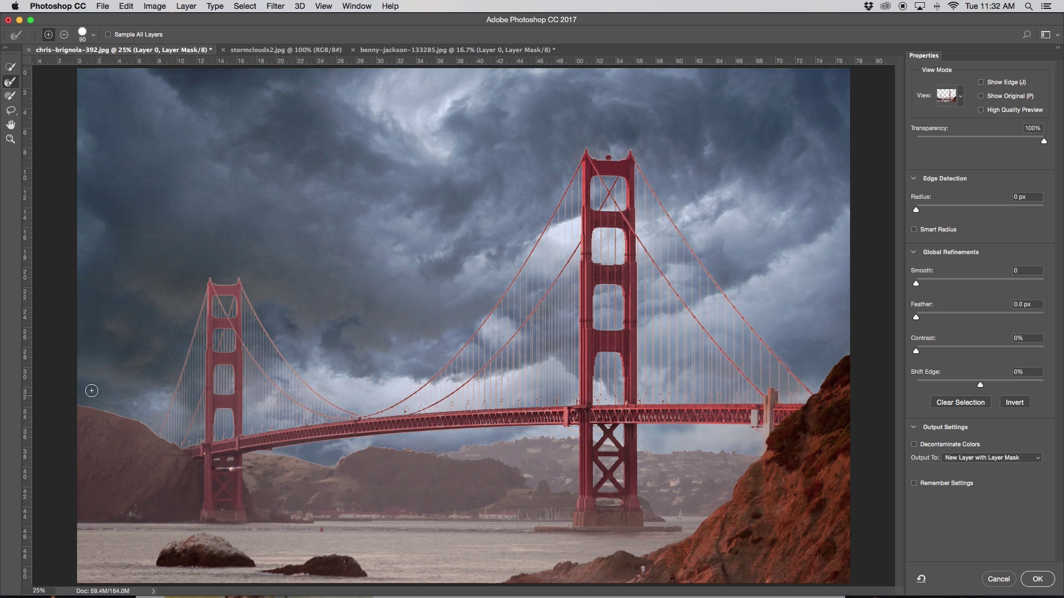
pyautogui.click(913, 445)
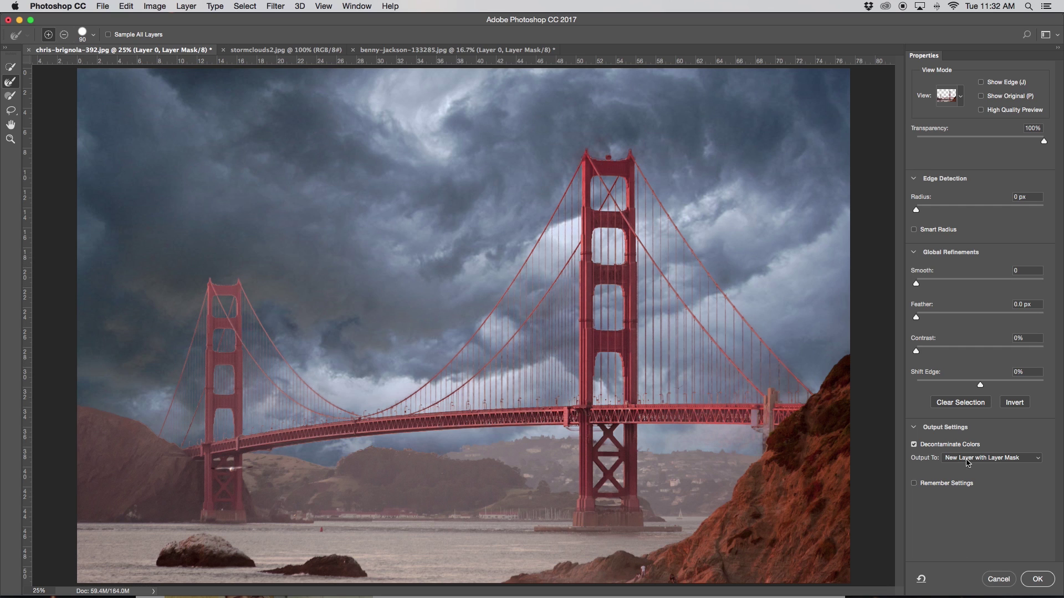
pyautogui.click(1038, 578)
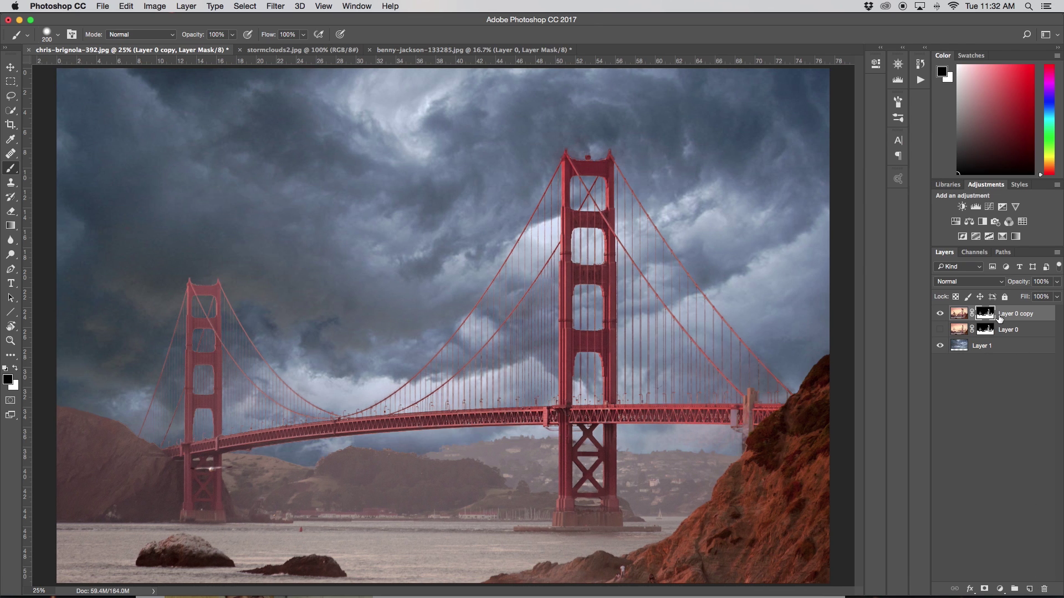
# Compare the refined Layer 0 copy with the original Layer 0 by toggling their visibility, leaving the original hidden.
pyautogui.click(940, 330)
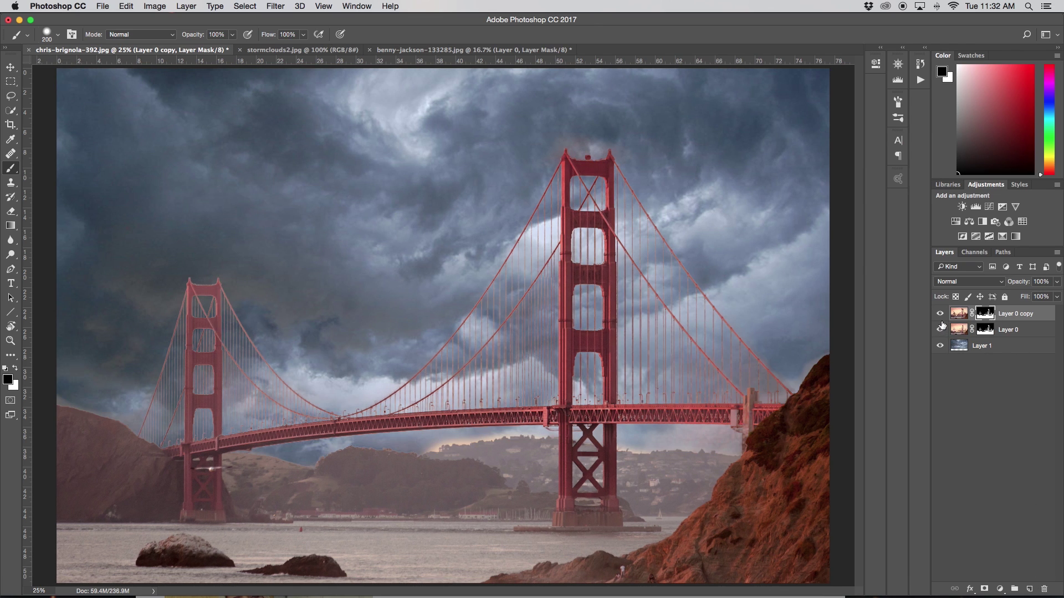
pyautogui.click(941, 314)
pyautogui.click(941, 314)
pyautogui.click(941, 330)
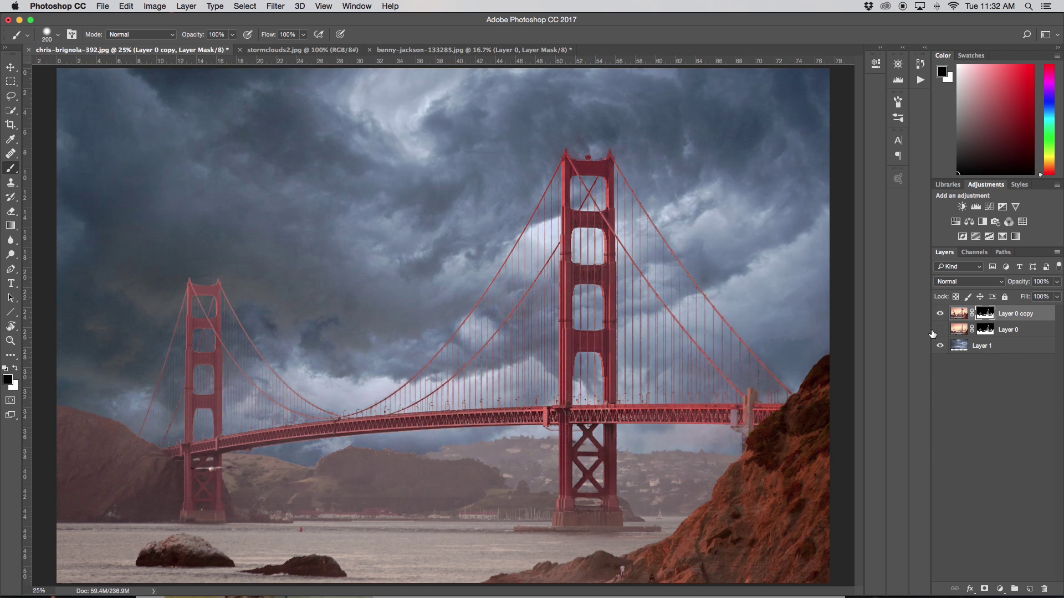
pyautogui.press('super+minus')
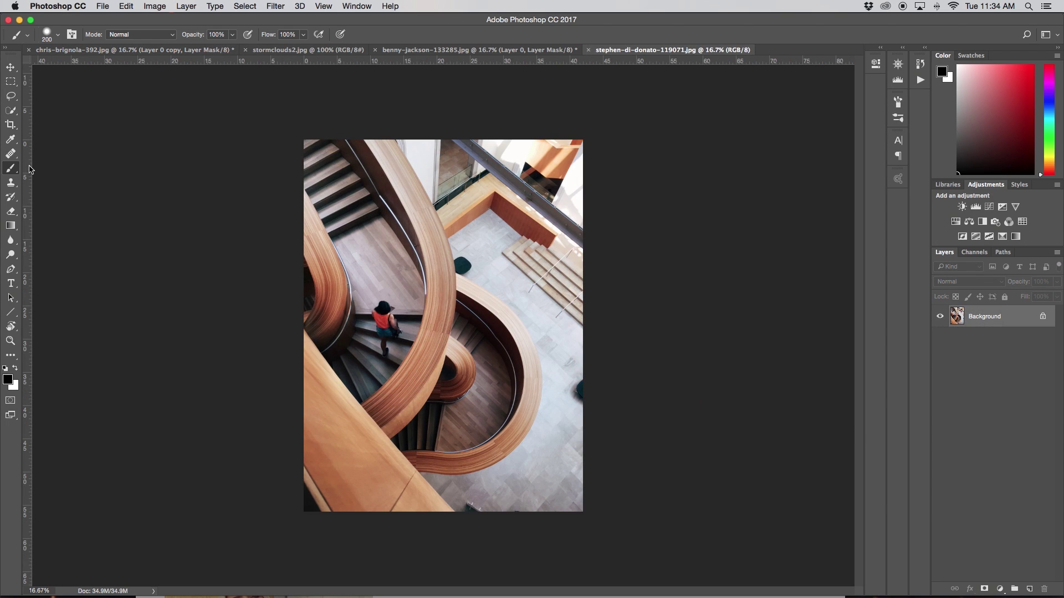
# Draw a closed triangular test path over the balcony and floor of the staircase photo with the Pen tool in Path mode.
pyautogui.click(10, 271)
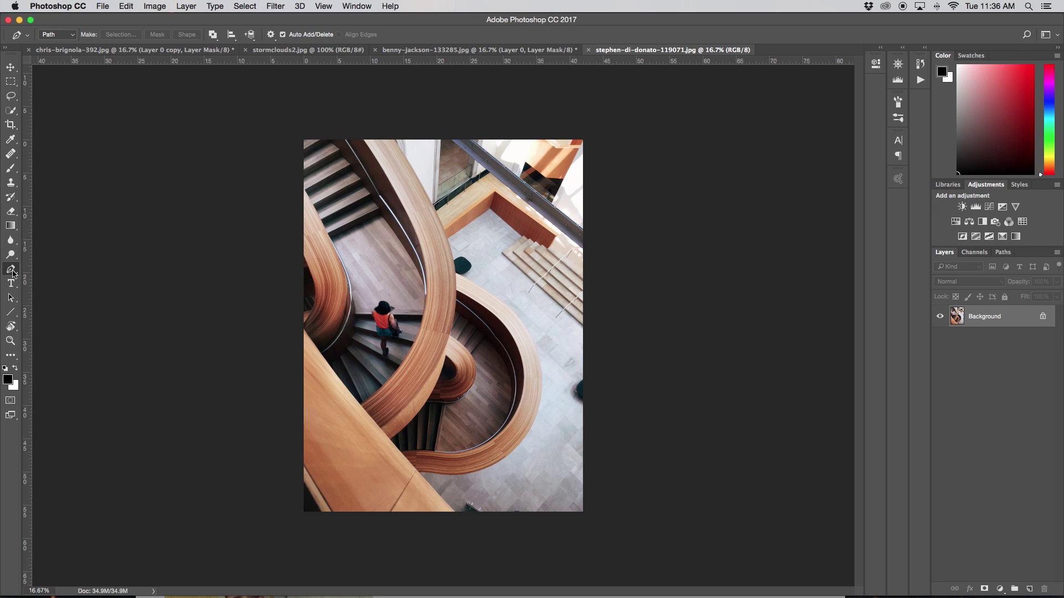
pyautogui.click(66, 37)
pyautogui.click(65, 35)
pyautogui.press('super+plus')
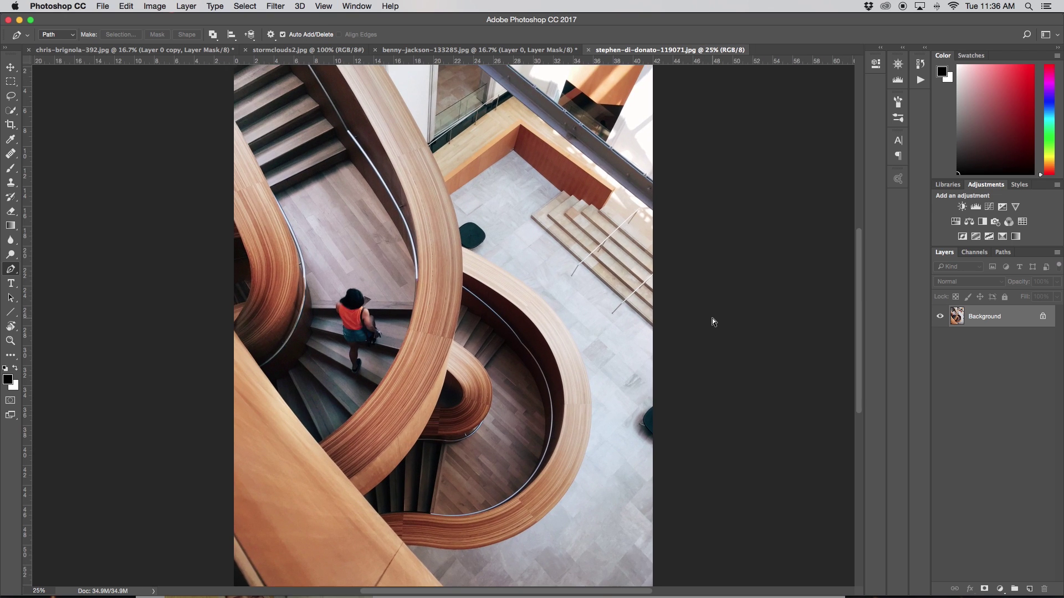
pyautogui.scroll(2, 582, 291)
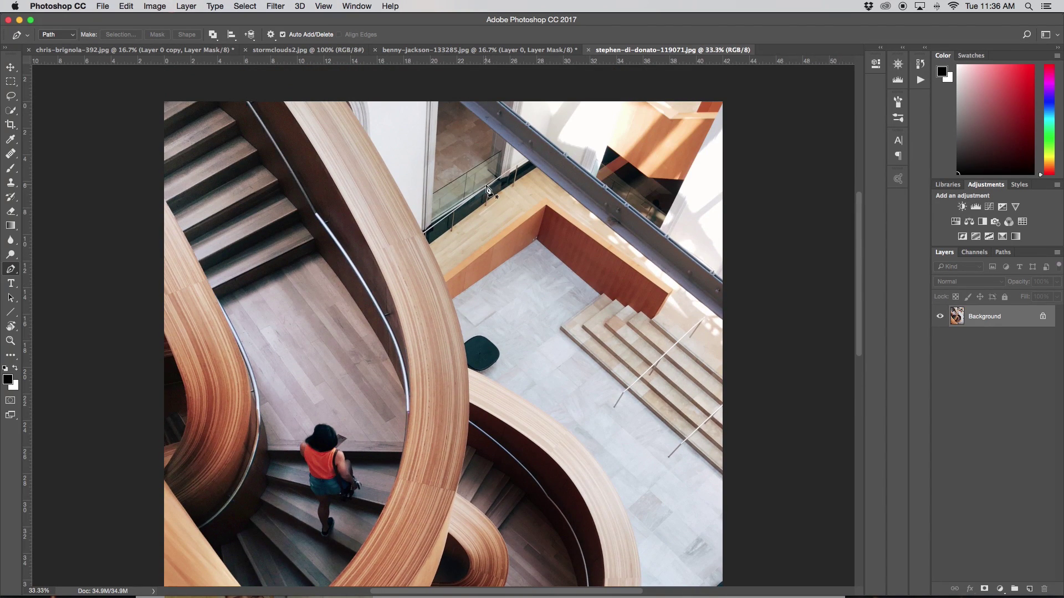
pyautogui.click(446, 158)
pyautogui.click(545, 293)
pyautogui.click(408, 300)
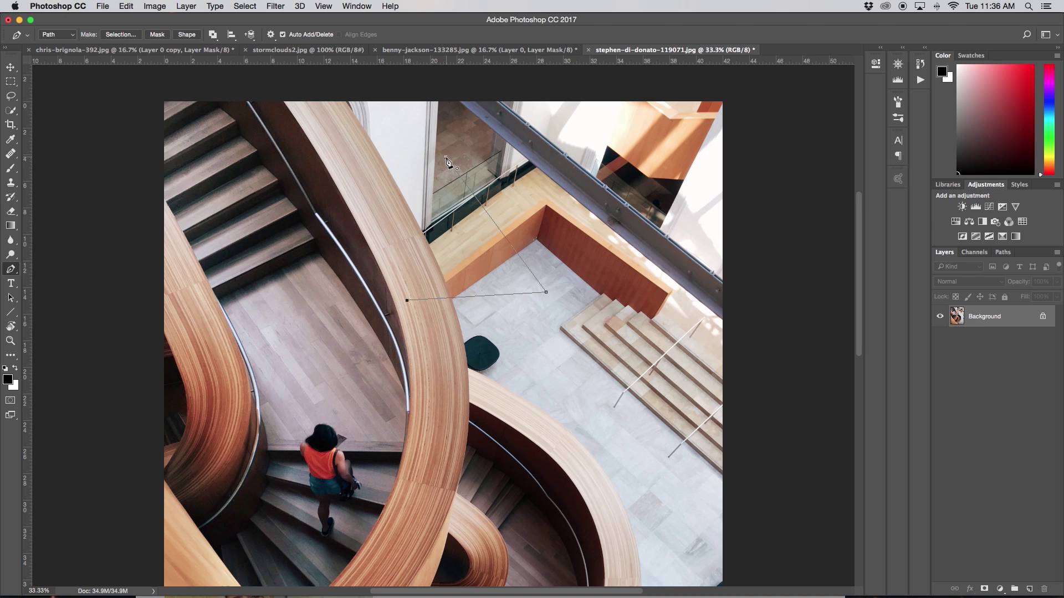
pyautogui.click(447, 159)
# Convert the triangular path into a new selection with a feather radius of 0 pixels, and deselect it.
pyautogui.rightClick(467, 249)
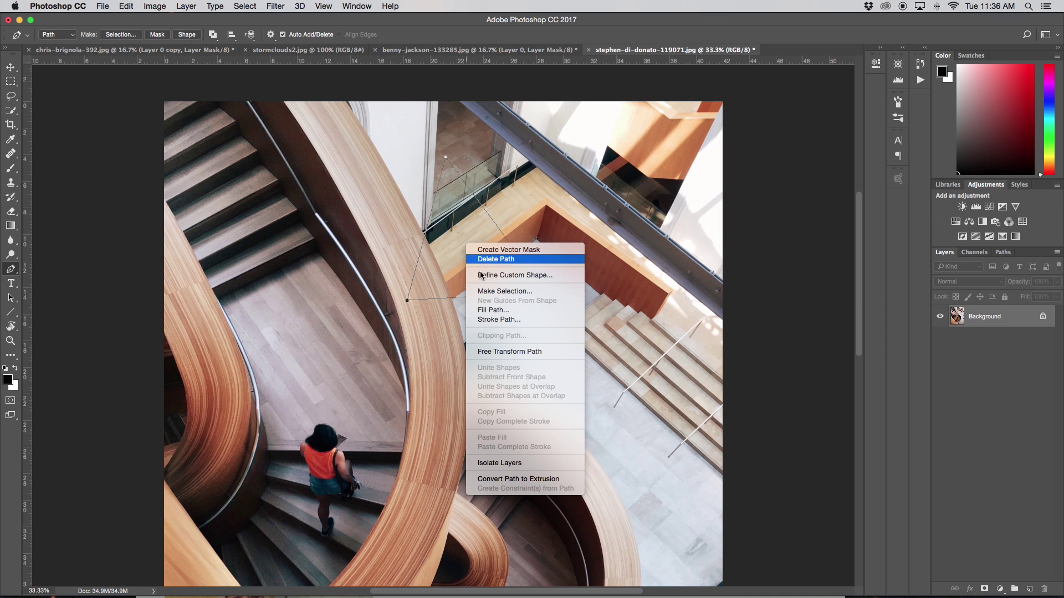
pyautogui.click(495, 294)
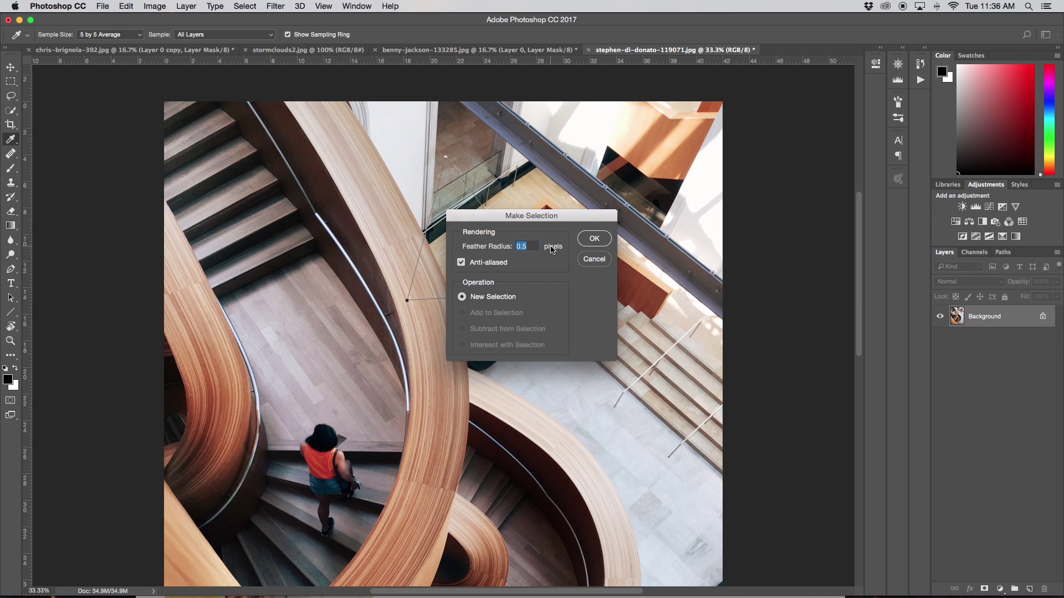
pyautogui.write('0')
pyautogui.press('Return')
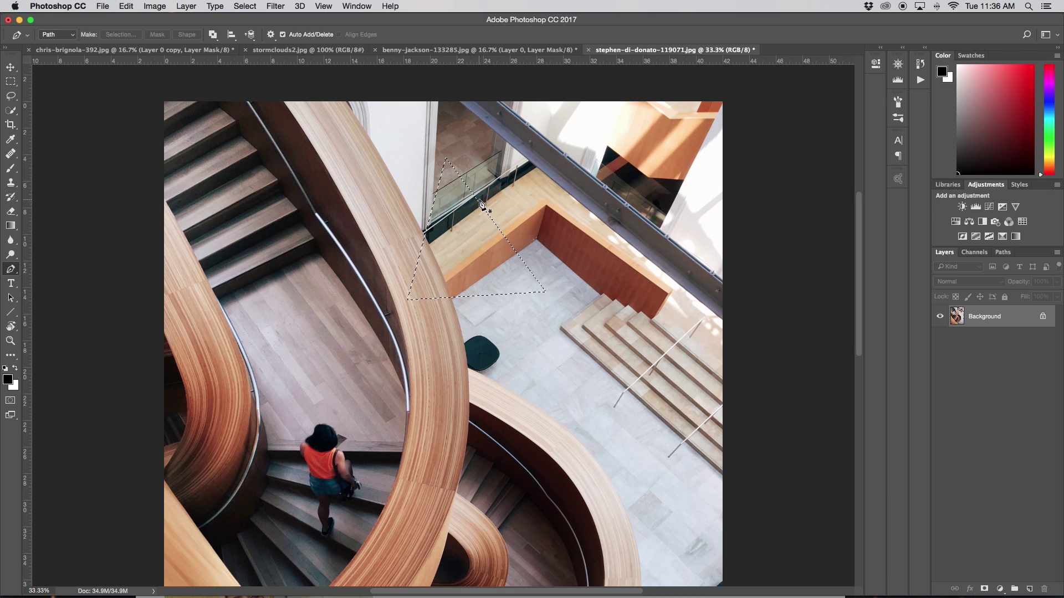
pyautogui.press('super+d')
# Start a Pen path just above the canvas at the large wooden railing's outer edge and add a curved anchor where the glass balustrade meets it.
pyautogui.scroll(2, 438, 247)
pyautogui.hscroll(-1, 438, 247)
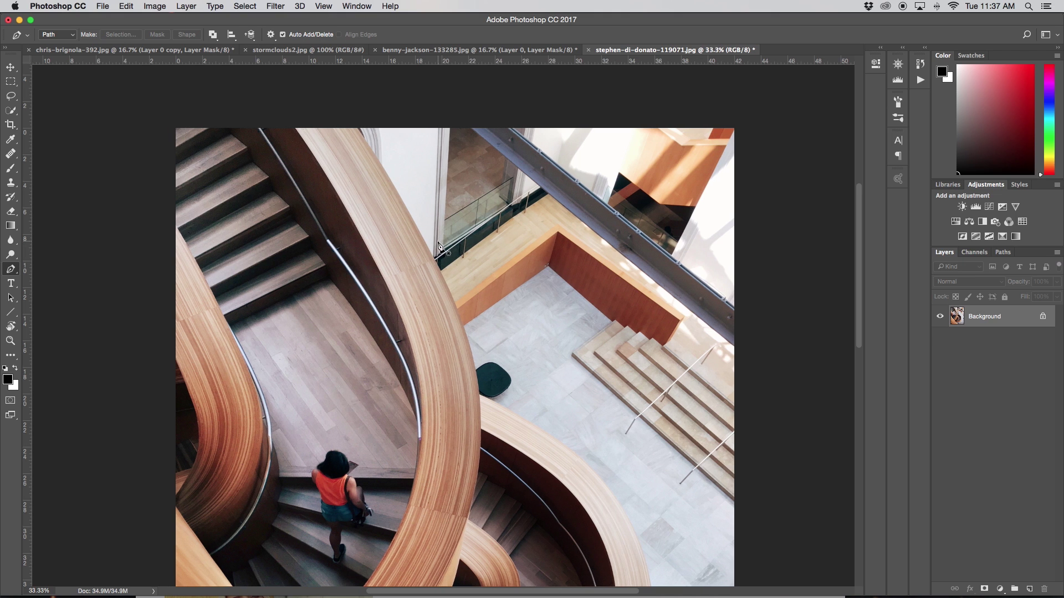
pyautogui.scroll(2, 438, 244)
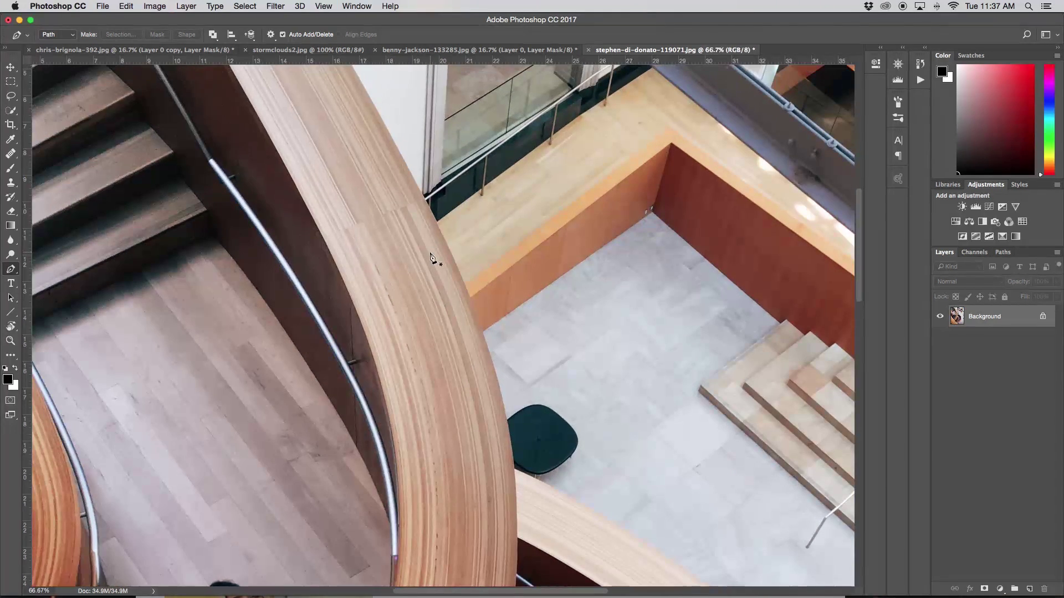
pyautogui.scroll(3, 433, 261)
pyautogui.scroll(-6, 459, 476)
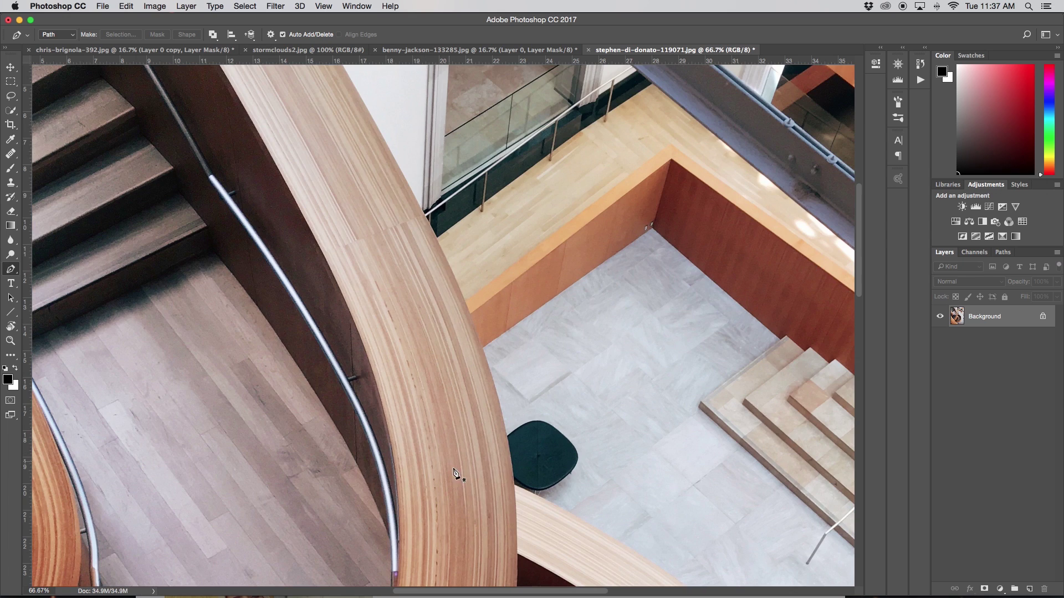
pyautogui.scroll(5, 499, 467)
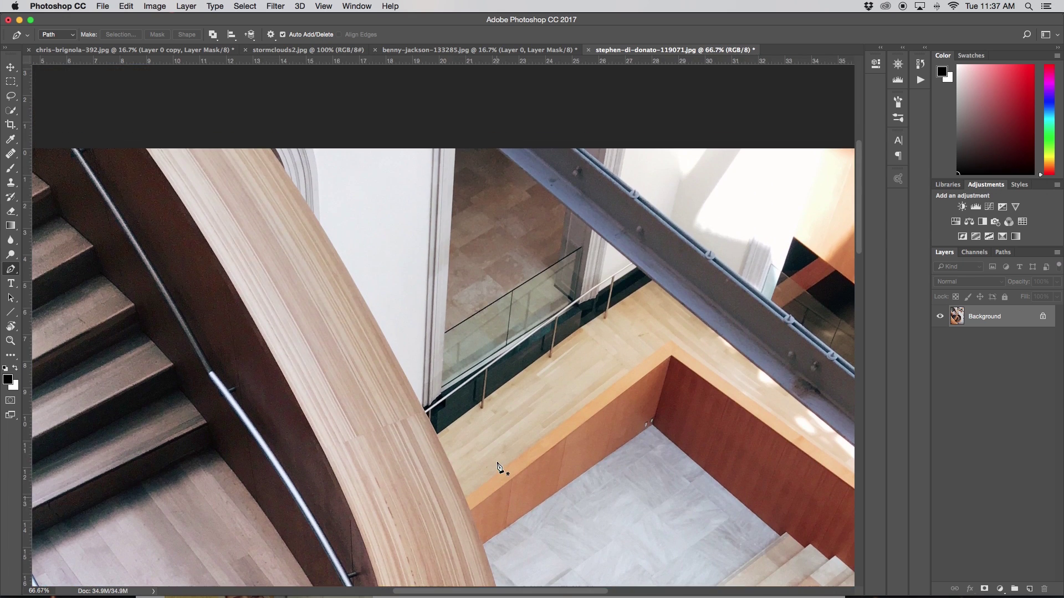
pyautogui.click(262, 140)
pyautogui.moveTo(435, 430); pyautogui.dragTo(448, 458)
# Adjust the curve handles and add an intermediate anchor so the path follows the upper part of the wooden railing's outer edge.
pyautogui.press('alt')
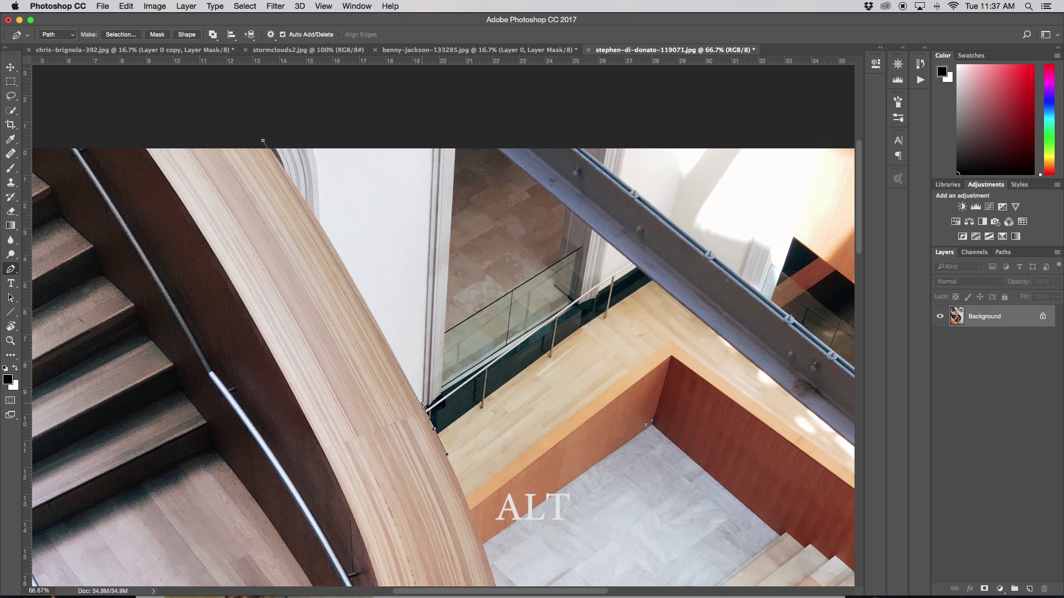
pyautogui.moveTo(422, 404); pyautogui.dragTo(378, 320)
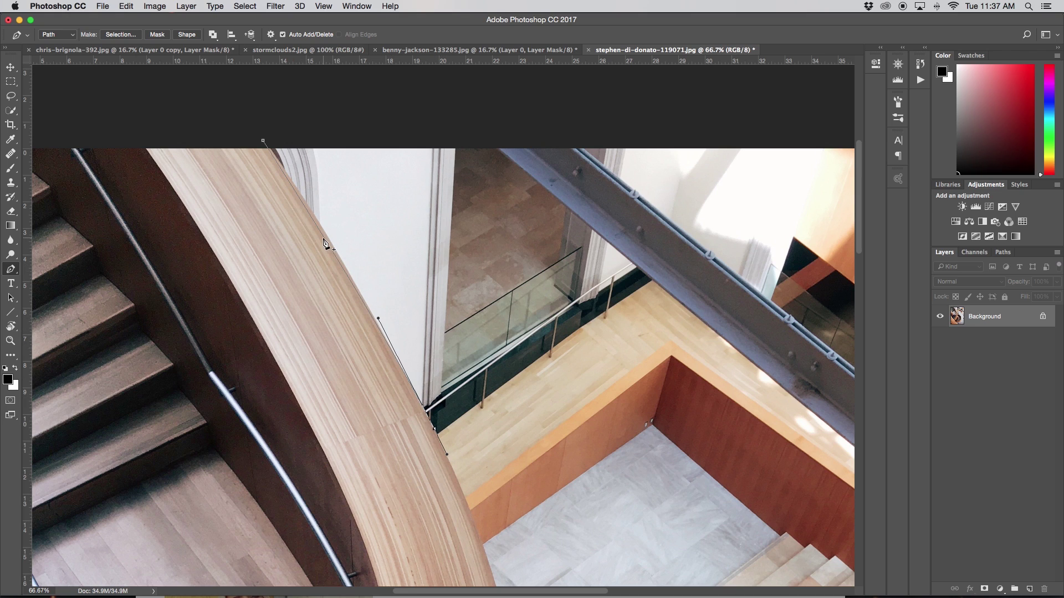
pyautogui.moveTo(324, 238); pyautogui.dragTo(361, 297)
pyautogui.moveTo(327, 242); pyautogui.dragTo(325, 237)
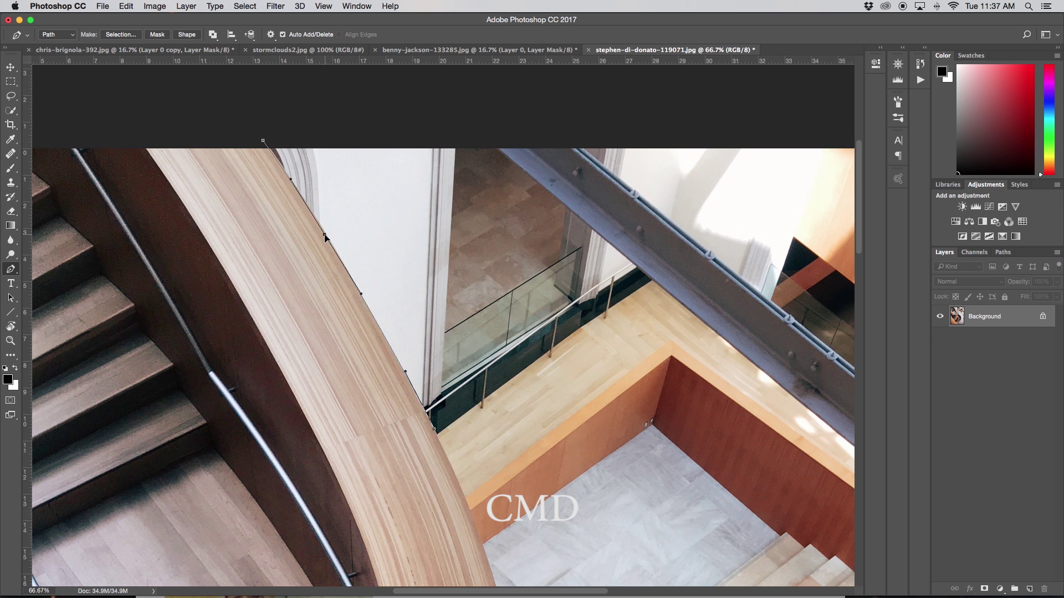
# Extend the path down the railing to a curved anchor where the lower railing begins, and adjust its handle to fit the edge.
pyautogui.scroll(-5, 450, 344)
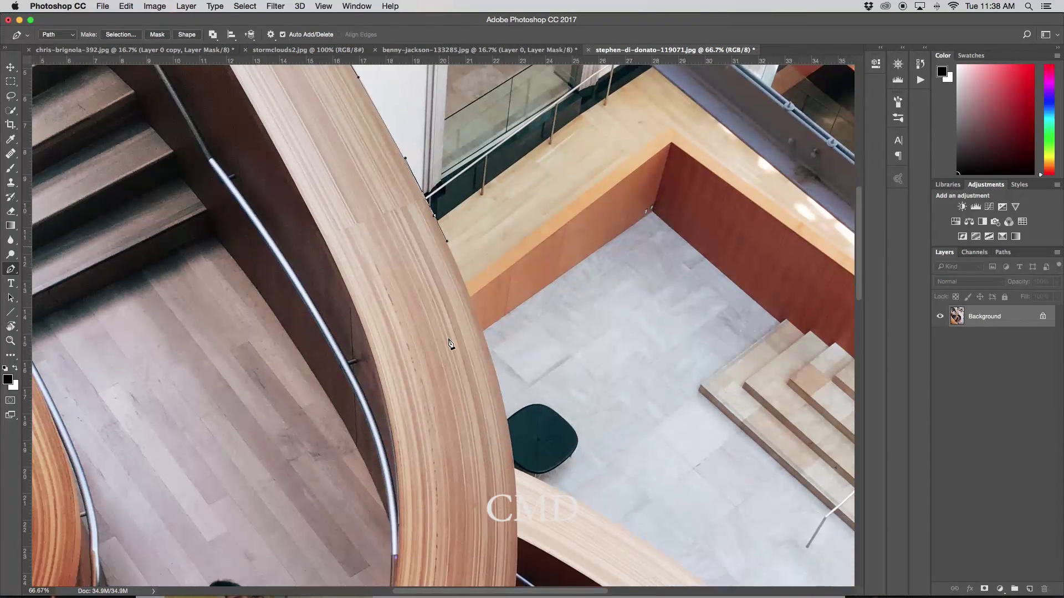
pyautogui.scroll(-1, 450, 343)
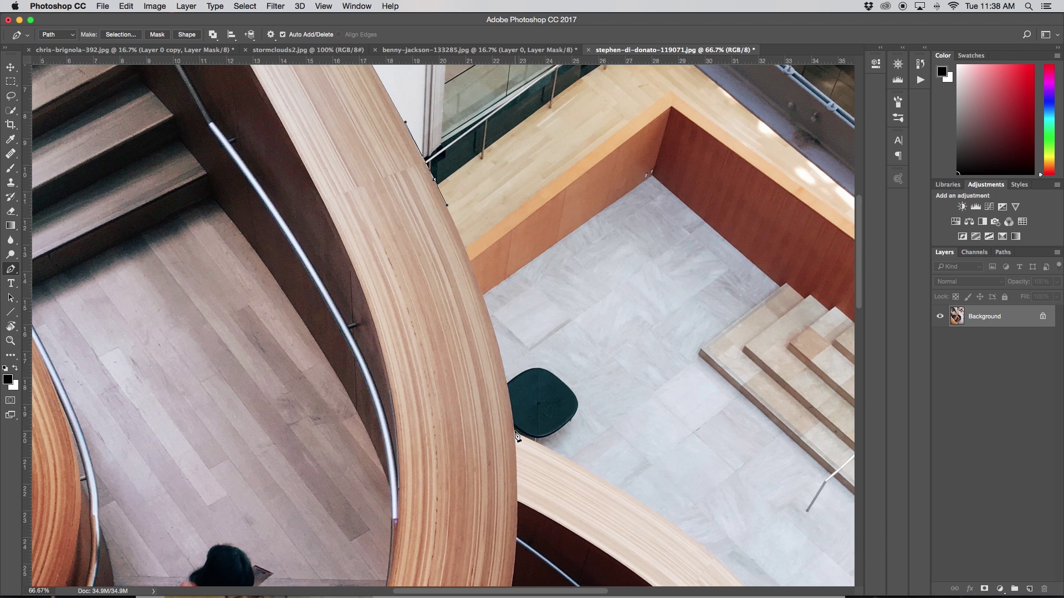
pyautogui.moveTo(516, 431); pyautogui.dragTo(519, 493)
pyautogui.moveTo(511, 370); pyautogui.dragTo(494, 293)
# Remove the misplaced points and extend the path along the top of the lower railing's outer edge with two curved anchors.
pyautogui.hscroll(8, 495, 294)
pyautogui.scroll(-5, 495, 294)
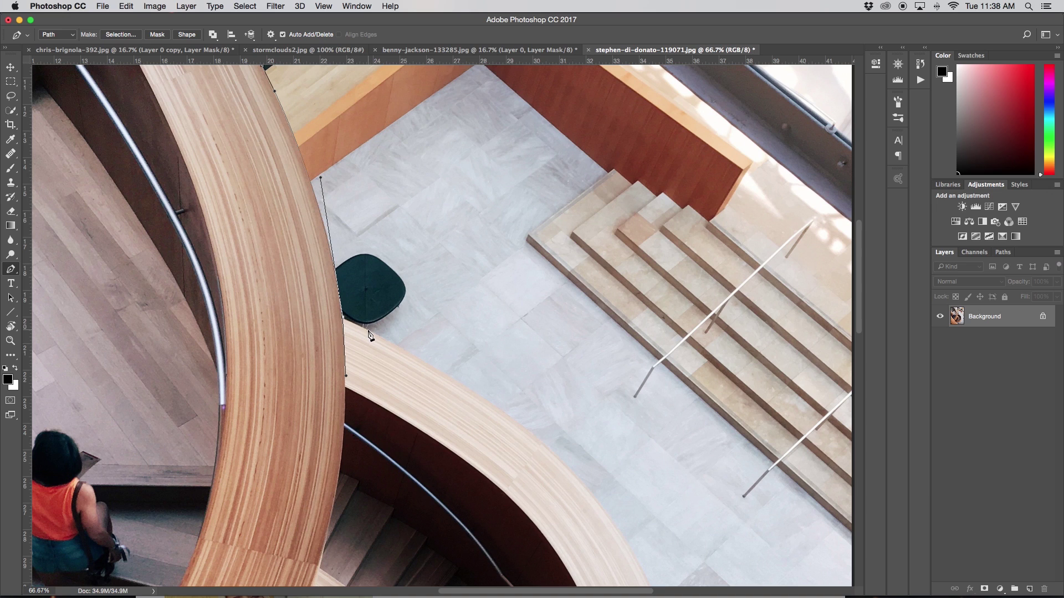
pyautogui.hotkey('ctrl', 'z')
pyautogui.click(369, 332)
pyautogui.hotkey('ctrl', 'z')
pyautogui.press('alt')
pyautogui.moveTo(435, 366); pyautogui.dragTo(440, 369)
pyautogui.hotkey('ctrl', 'z')
pyautogui.moveTo(443, 373); pyautogui.dragTo(511, 452)
pyautogui.scroll(-3, 476, 394)
pyautogui.hscroll(4, 477, 394)
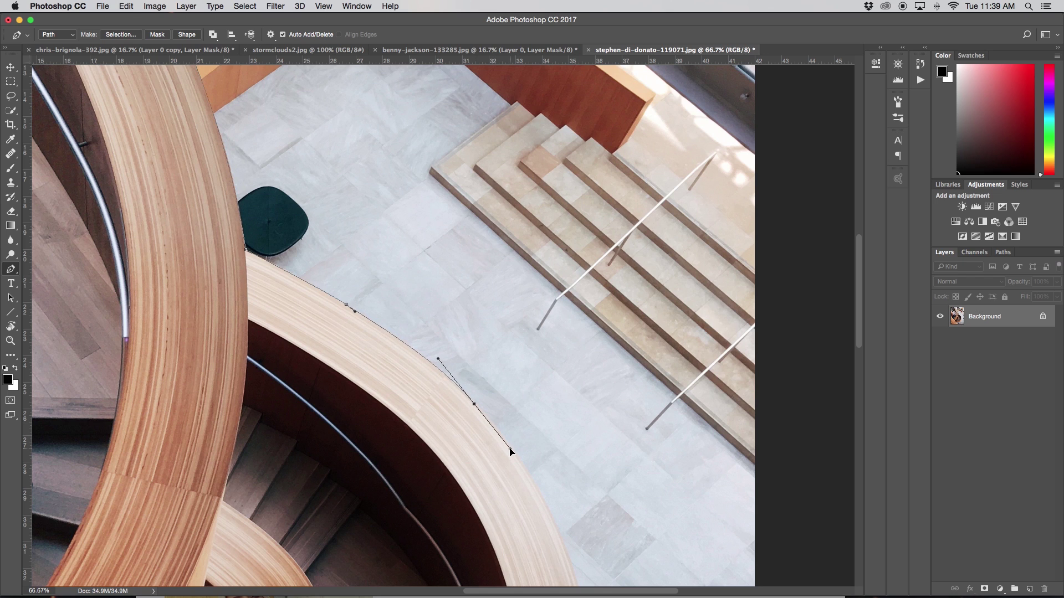
# Continue the path around the outermost bend of the lower railing with curved anchors, adjusting the handles to fit the edge.
pyautogui.scroll(-8, 517, 451)
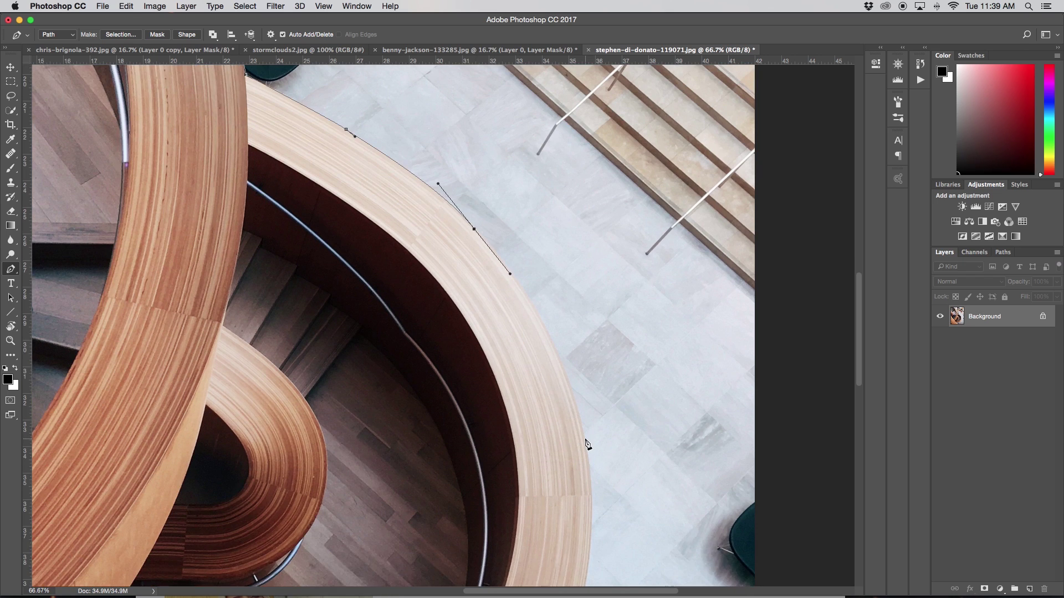
pyautogui.moveTo(585, 439); pyautogui.dragTo(605, 529)
pyautogui.moveTo(566, 352); pyautogui.dragTo(557, 337)
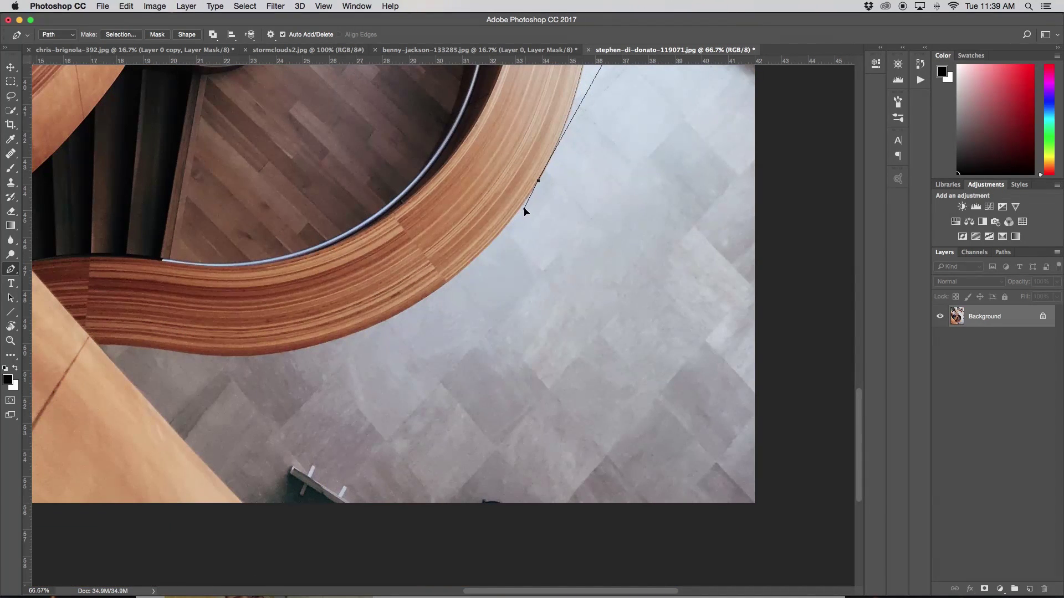
pyautogui.click(522, 207)
# Trace the underside of the lower railing's curve with curved anchors to the point where it meets the large diagonal beam.
pyautogui.moveTo(268, 355); pyautogui.dragTo(108, 342)
pyautogui.keyDown('alt'); pyautogui.click(253, 356); pyautogui.keyUp('alt')
pyautogui.moveTo(143, 349); pyautogui.dragTo(153, 349)
pyautogui.moveTo(97, 345); pyautogui.dragTo(101, 341)
pyautogui.scroll(2, 288, 519)
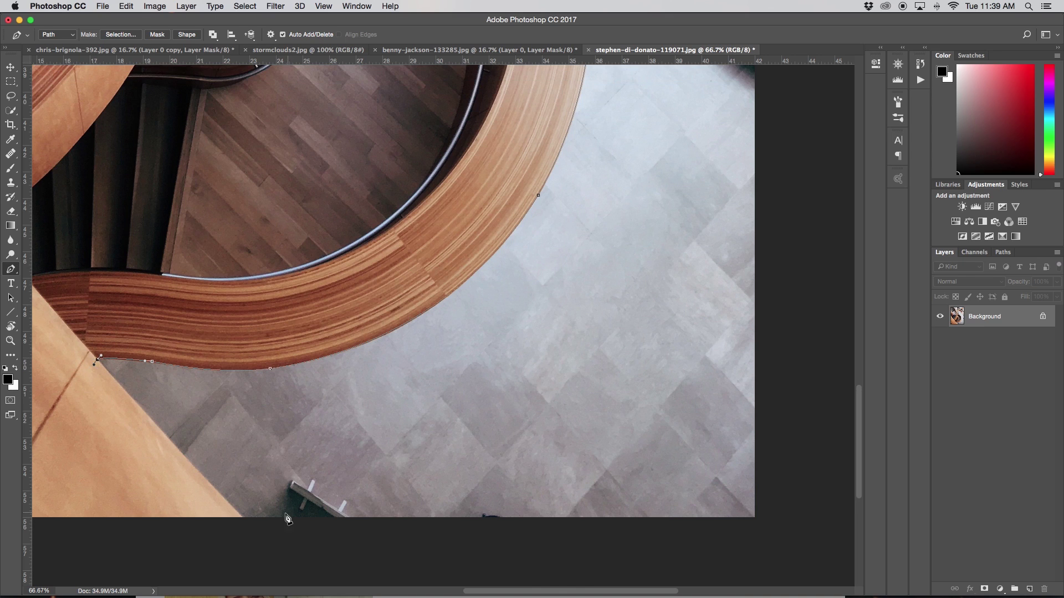
# Run the path straight along the diagonal beam's edge to a corner anchor just below the canvas, redoing the misplaced point.
pyautogui.click(248, 526)
pyautogui.press('super+z')
pyautogui.click(247, 524)
pyautogui.hscroll(-10, 266, 532)
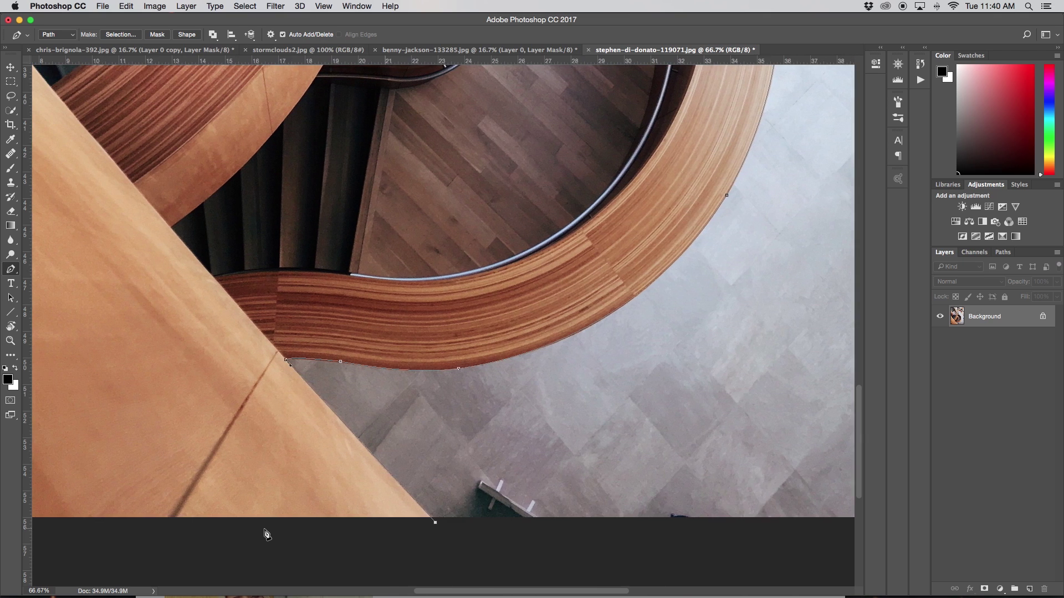
# Route the path outside the canvas around its lower-left and upper-left corners and close it at the starting anchor.
pyautogui.press('super+minus')
pyautogui.press('super+minus')
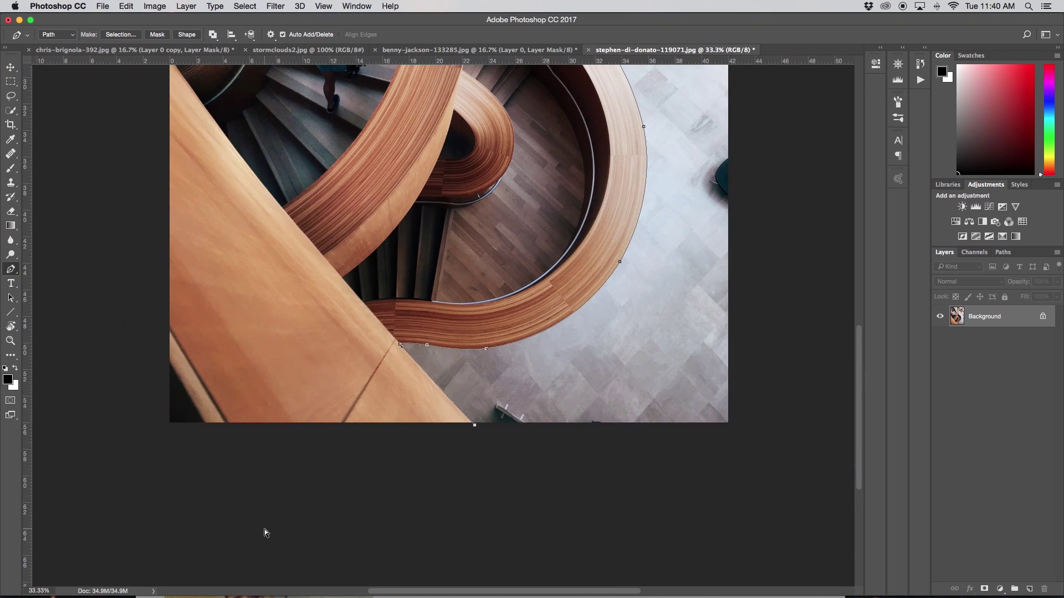
pyautogui.press('super+minus')
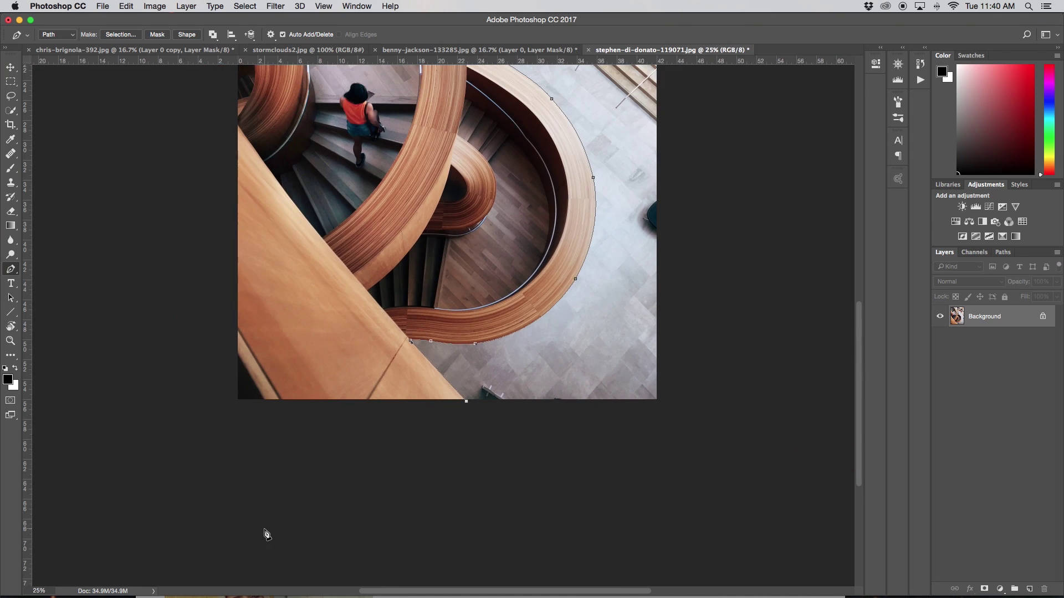
pyautogui.scroll(5, 285, 360)
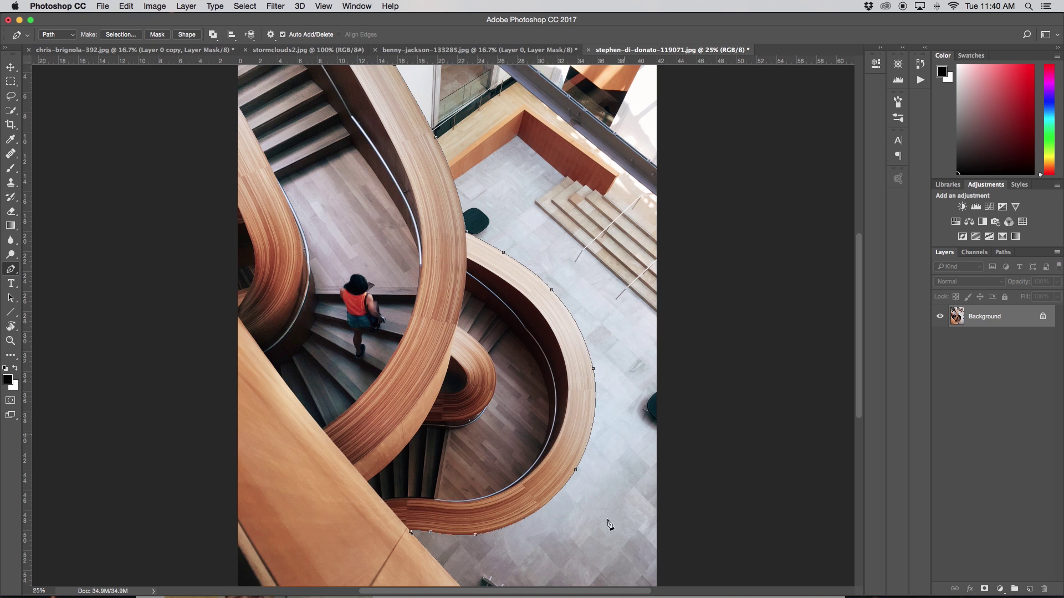
pyautogui.scroll(-4, 605, 360)
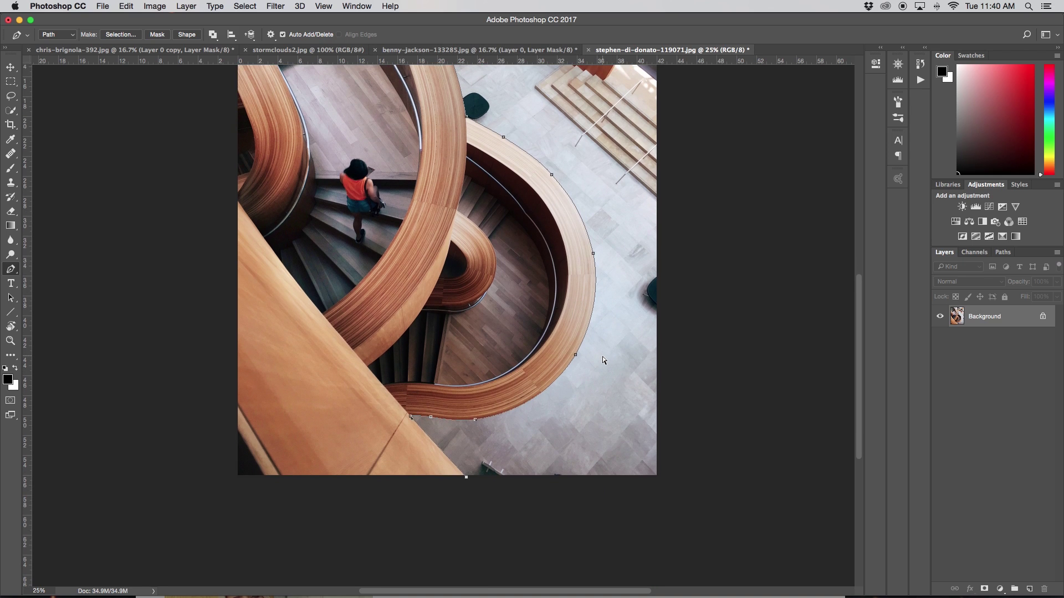
pyautogui.press('super+minus')
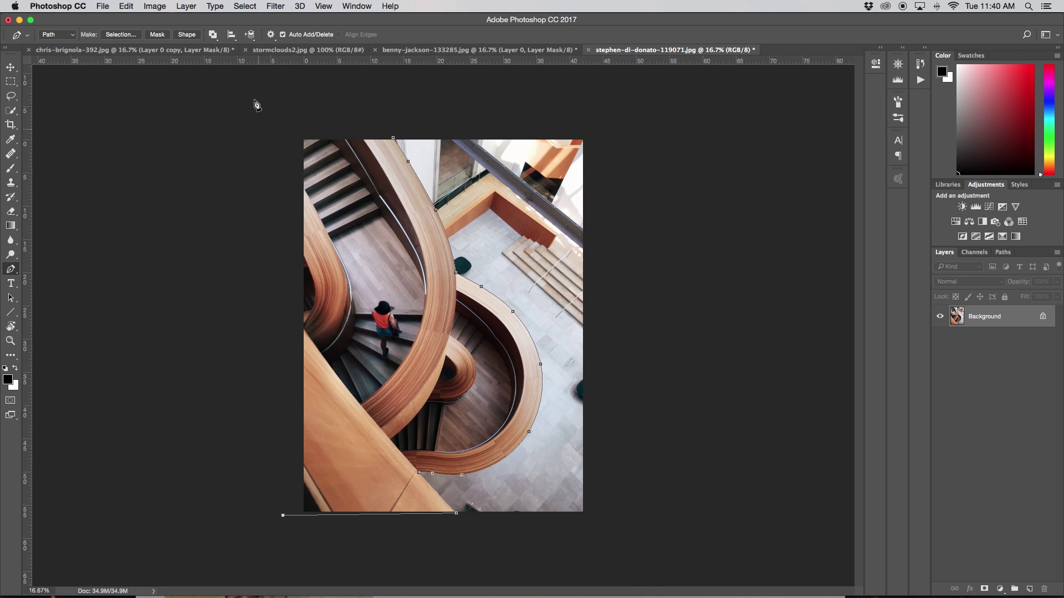
pyautogui.click(279, 124)
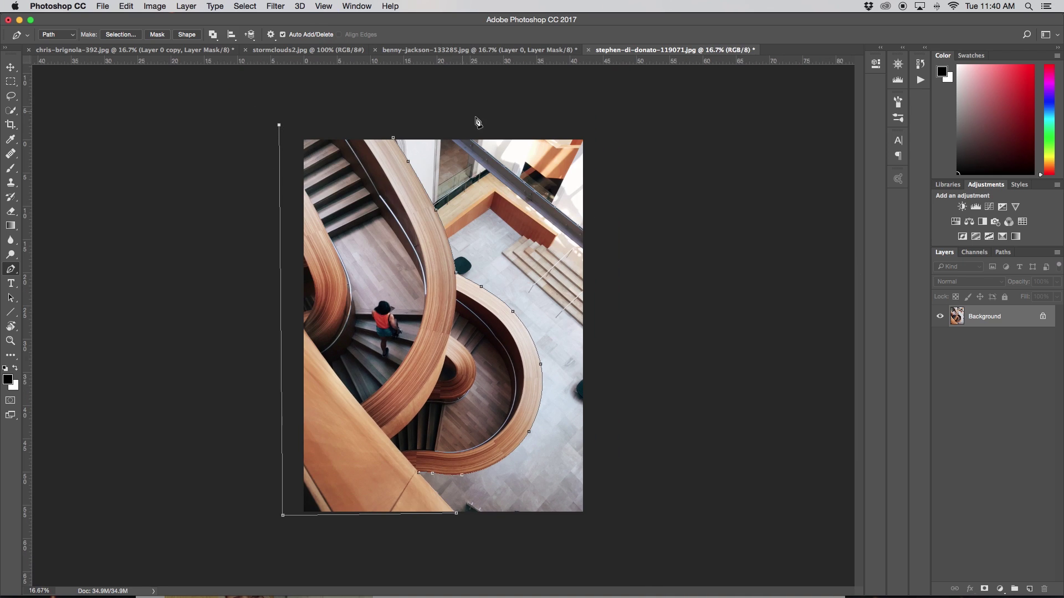
pyautogui.click(392, 138)
# Make a new anti-aliased selection from the closed staircase path with a 0-pixel feather radius and add a layer mask from it.
pyautogui.rightClick(385, 303)
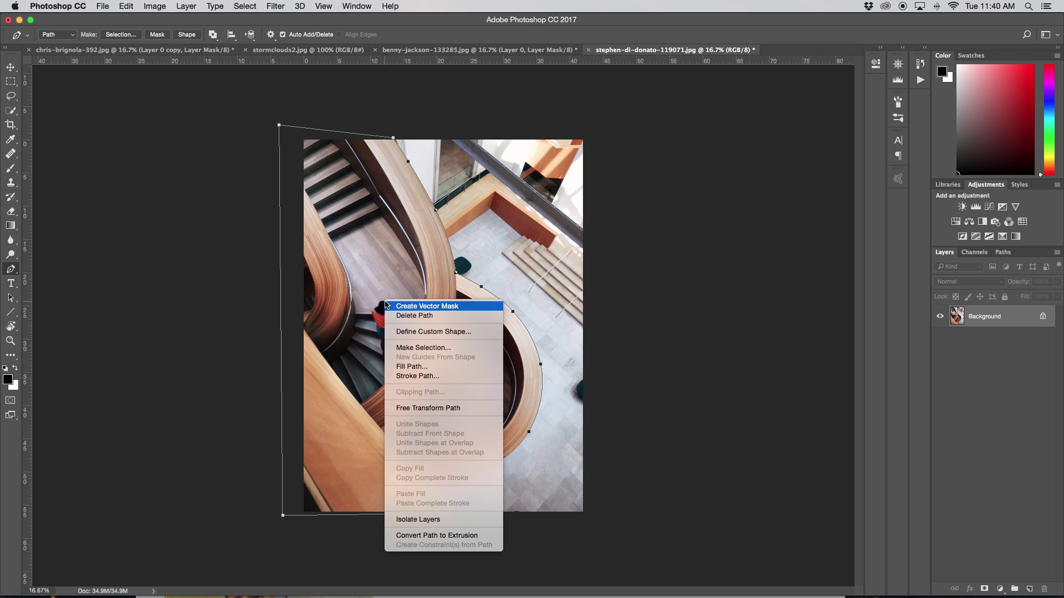
pyautogui.click(424, 348)
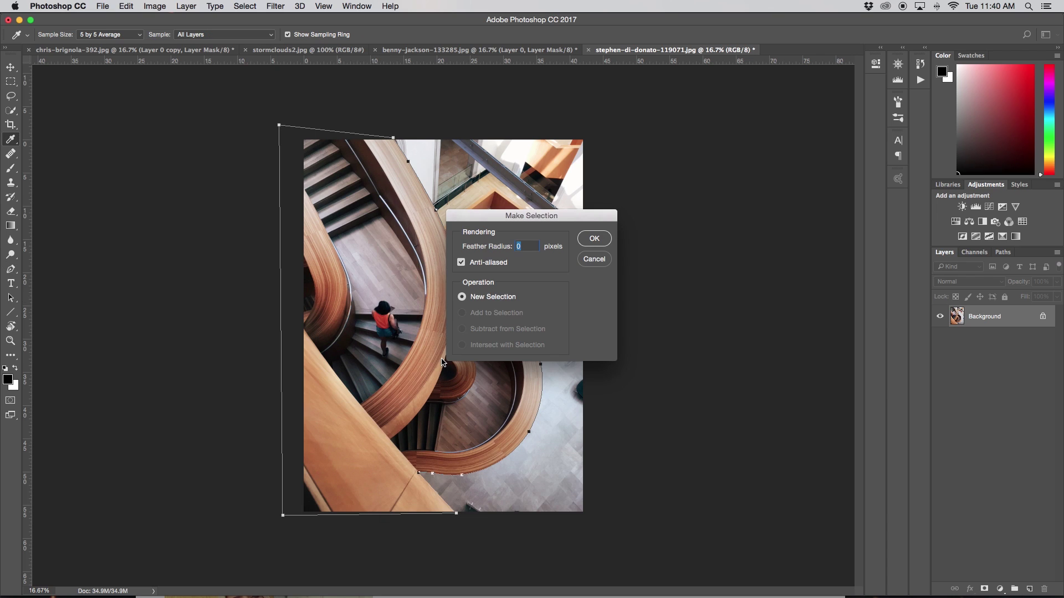
pyautogui.click(593, 239)
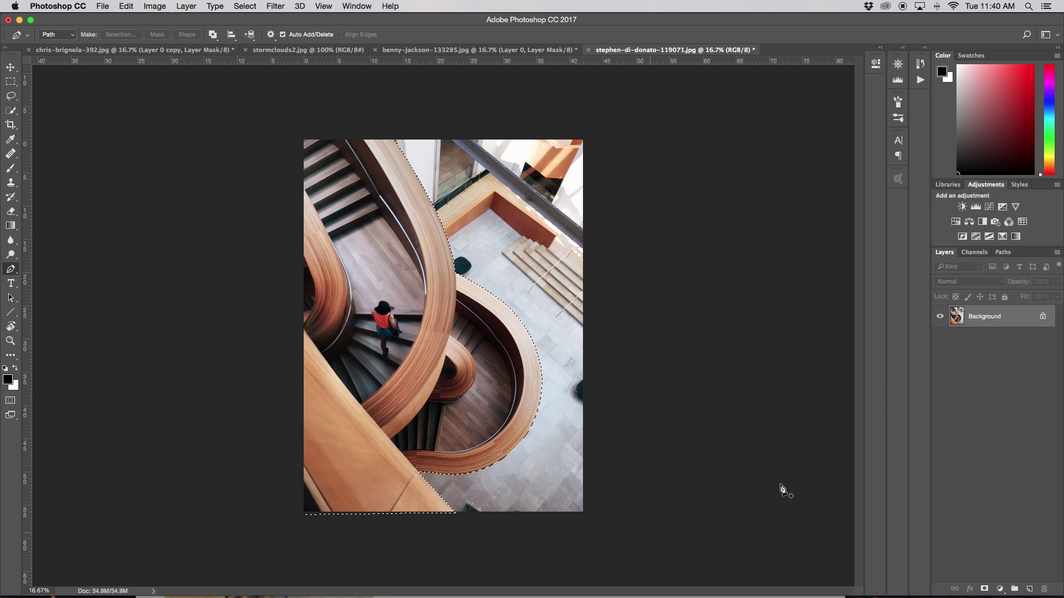
pyautogui.click(986, 589)
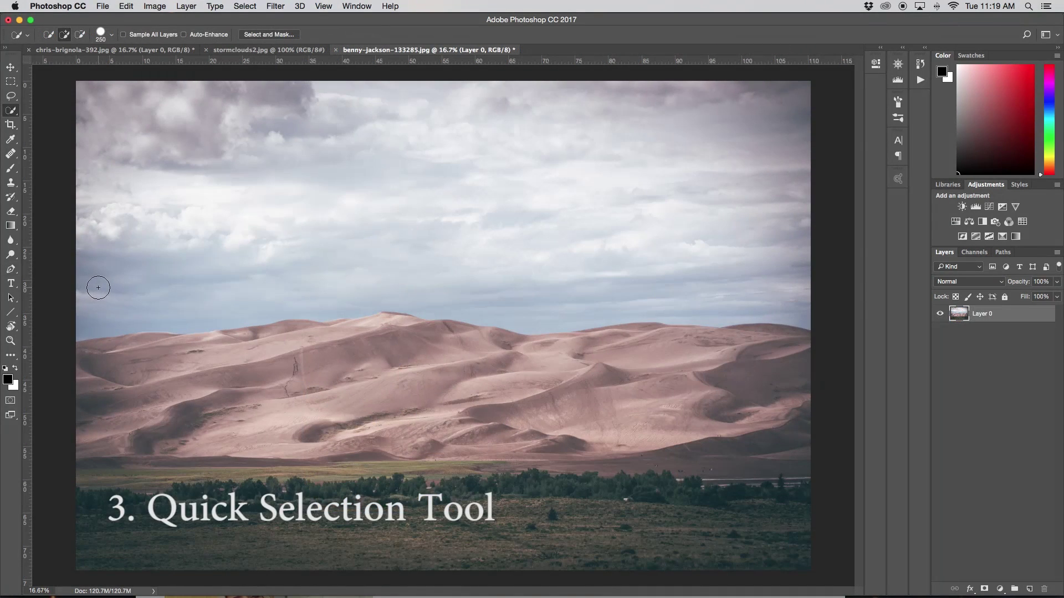
# Select the whole sky of the desert dunes photo with the Quick Selection tool and add a layer mask from the selection.
pyautogui.moveTo(100, 284)
pyautogui.mouseDown()
pyautogui.moveTo(354, 266)
pyautogui.moveTo(530, 273)
pyautogui.mouseUp()
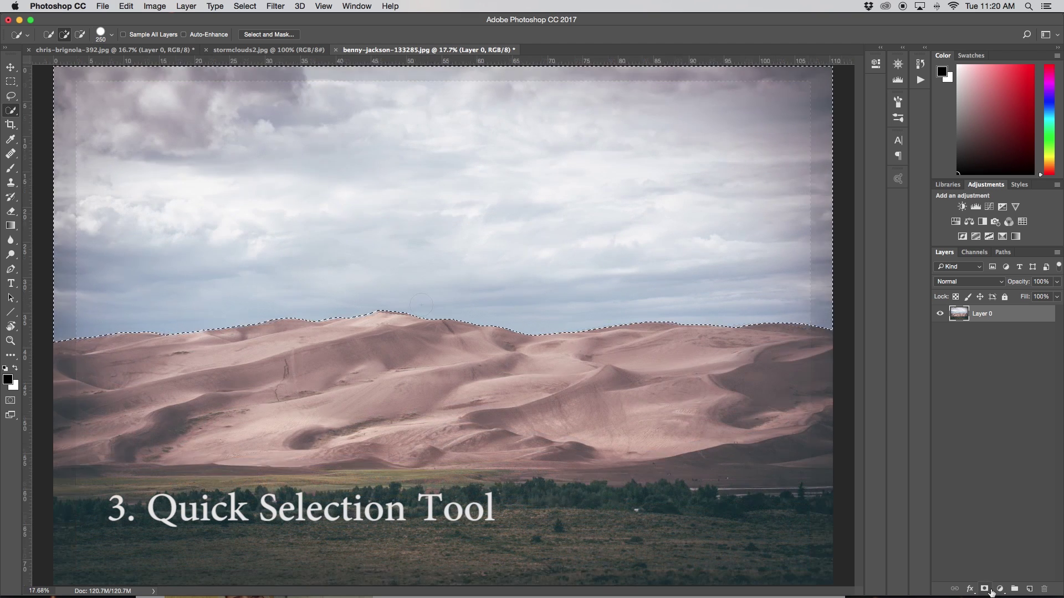
pyautogui.click(985, 589)
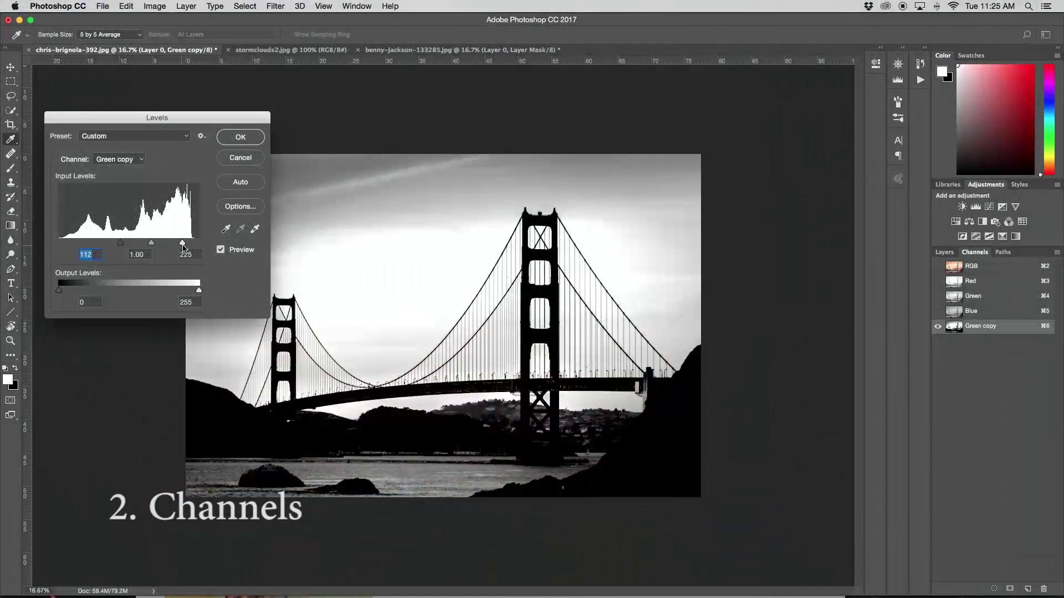
# Lower the Green copy channel's white input level in Levels, and paint the bridge layer mask white over the water and black over the sky.
pyautogui.moveTo(183, 247); pyautogui.dragTo(179, 248)
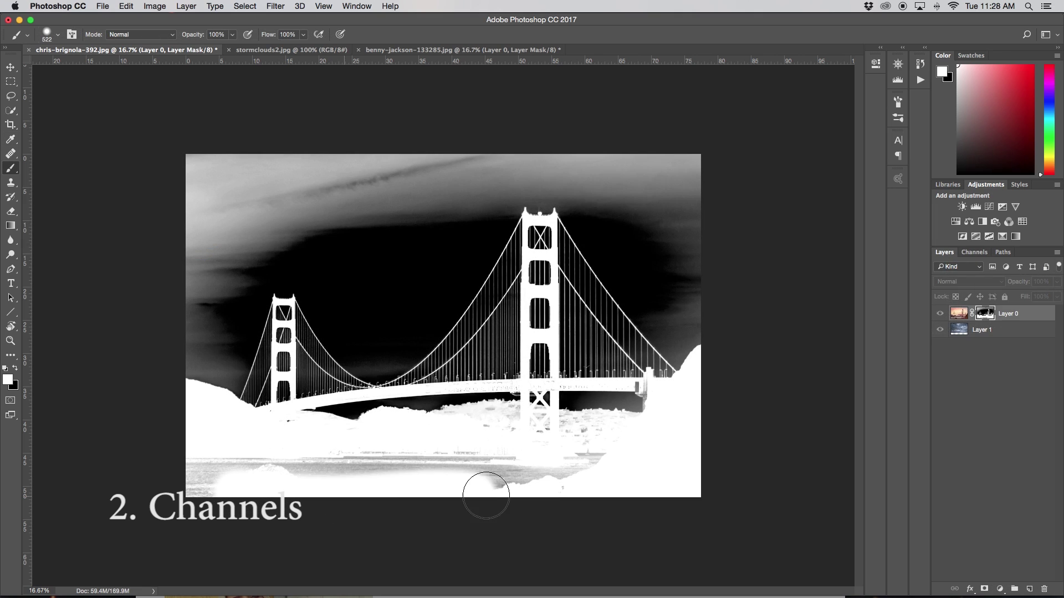
pyautogui.moveTo(119, 503)
pyautogui.mouseDown()
pyautogui.moveTo(203, 491)
pyautogui.moveTo(249, 468)
pyautogui.moveTo(607, 473)
pyautogui.moveTo(597, 463)
pyautogui.moveTo(627, 478)
pyautogui.moveTo(632, 493)
pyautogui.moveTo(473, 437)
pyautogui.moveTo(501, 434)
pyautogui.mouseUp()
pyautogui.press('x')
pyautogui.moveTo(443, 238)
pyautogui.mouseDown()
pyautogui.moveTo(135, 242)
pyautogui.moveTo(81, 185)
pyautogui.moveTo(266, 178)
pyautogui.moveTo(482, 207)
pyautogui.moveTo(529, 160)
pyautogui.moveTo(665, 166)
pyautogui.moveTo(658, 219)
pyautogui.moveTo(714, 244)
pyautogui.mouseUp()
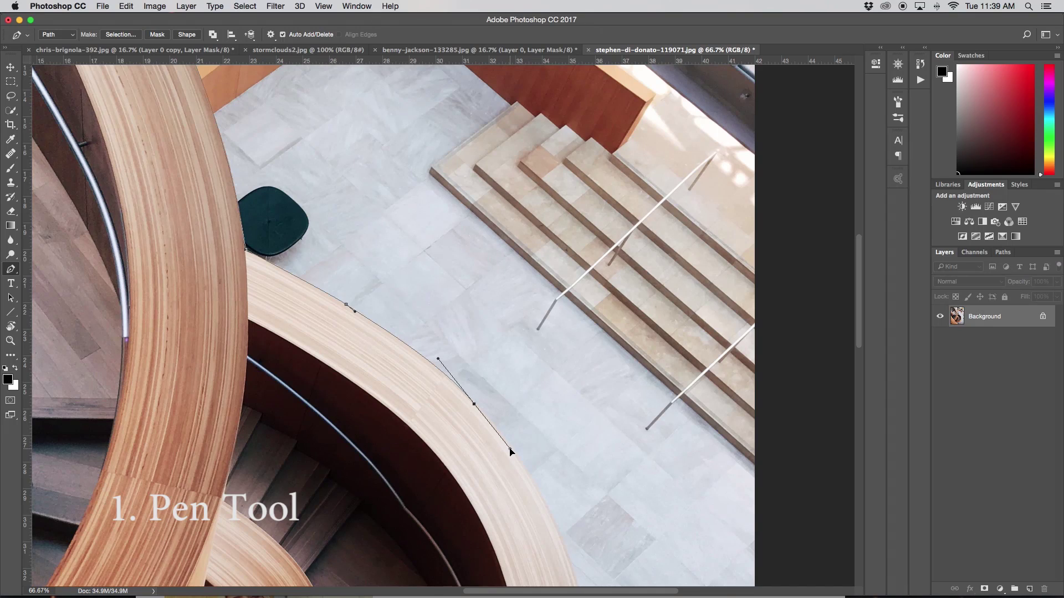
# In the staircase photo, add a curved anchor at the lower railing's outermost bend and pull its incoming handle to fit the edge.
pyautogui.scroll(-2, 518, 451)
pyautogui.scroll(-4, 518, 451)
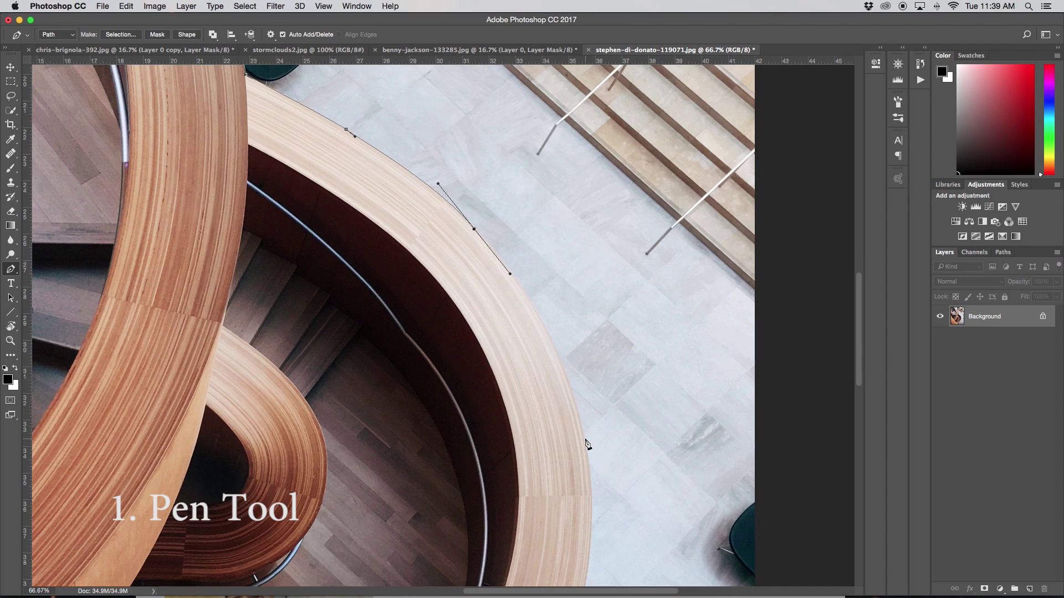
pyautogui.moveTo(585, 439); pyautogui.dragTo(603, 527)
pyautogui.moveTo(566, 352); pyautogui.dragTo(553, 313)
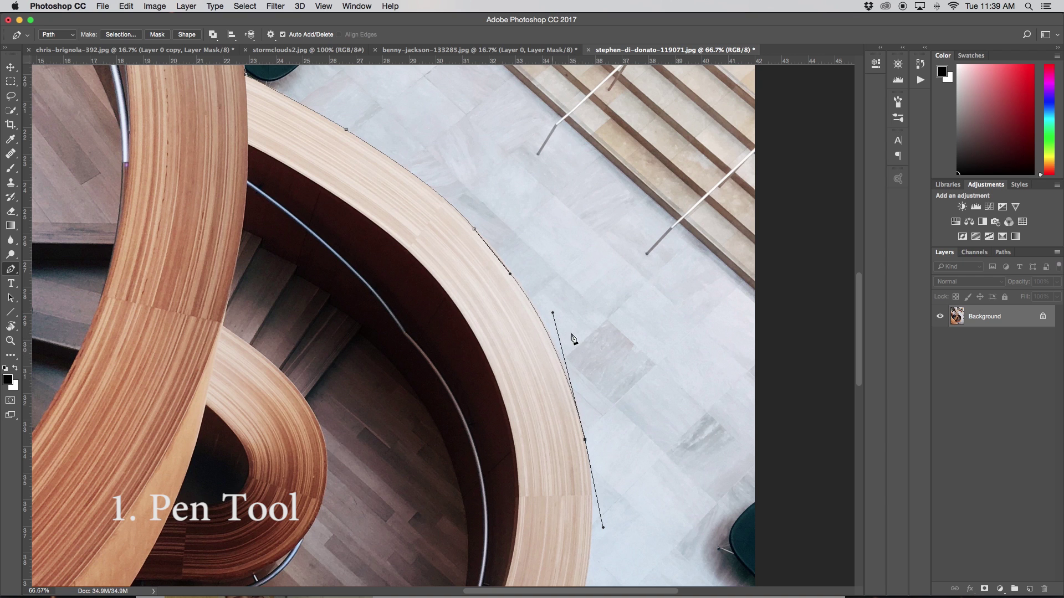
pyautogui.scroll(-6, 582, 360)
pyautogui.scroll(-1, 591, 379)
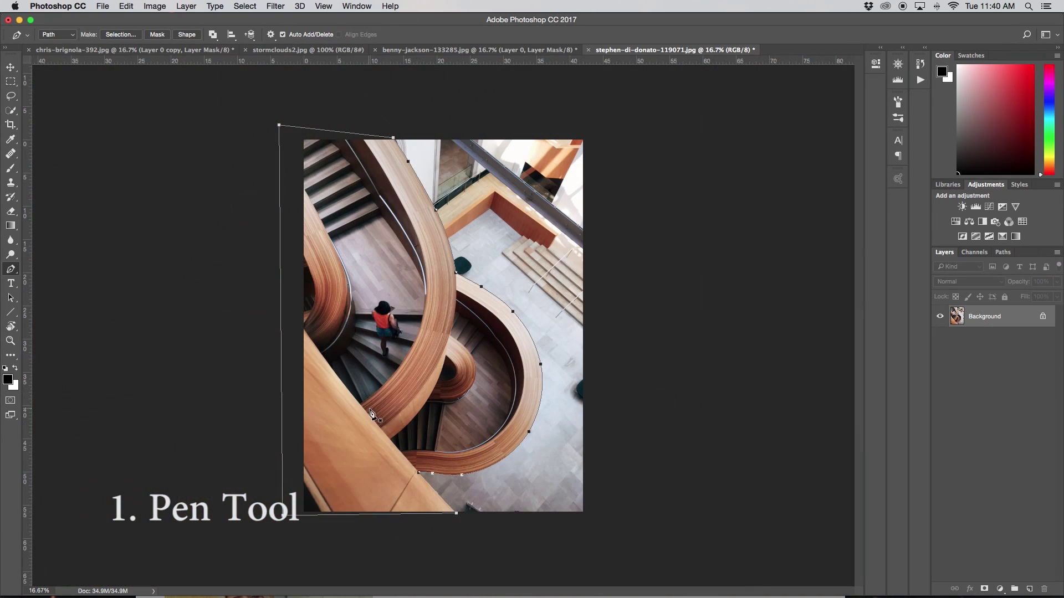
# Convert the closed staircase path into a new selection with a feather radius of 0 pixels and mask the Background layer with it.
pyautogui.rightClick(387, 305)
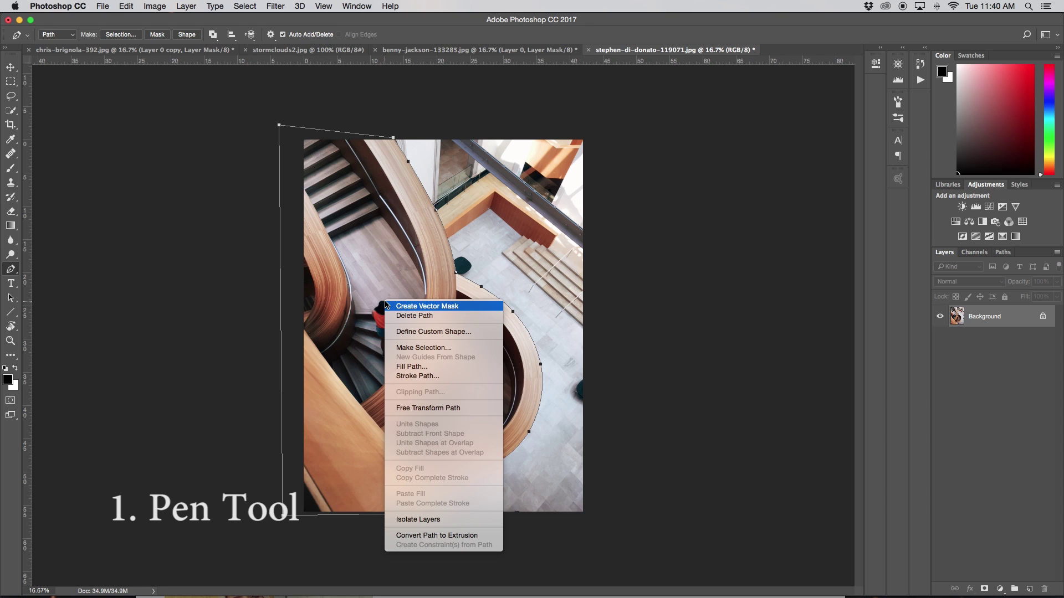
pyautogui.click(424, 348)
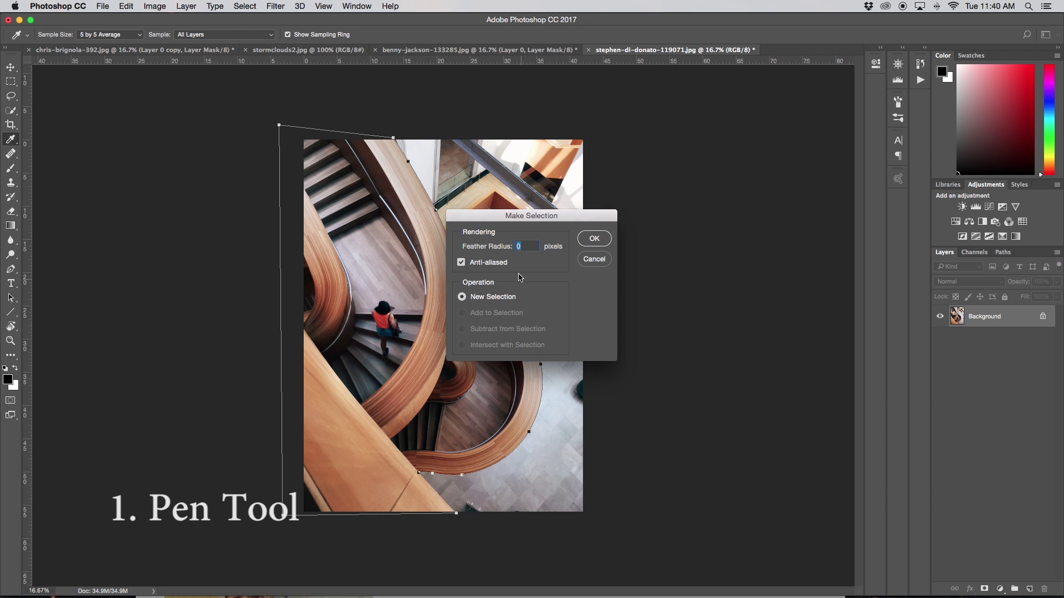
pyautogui.click(593, 239)
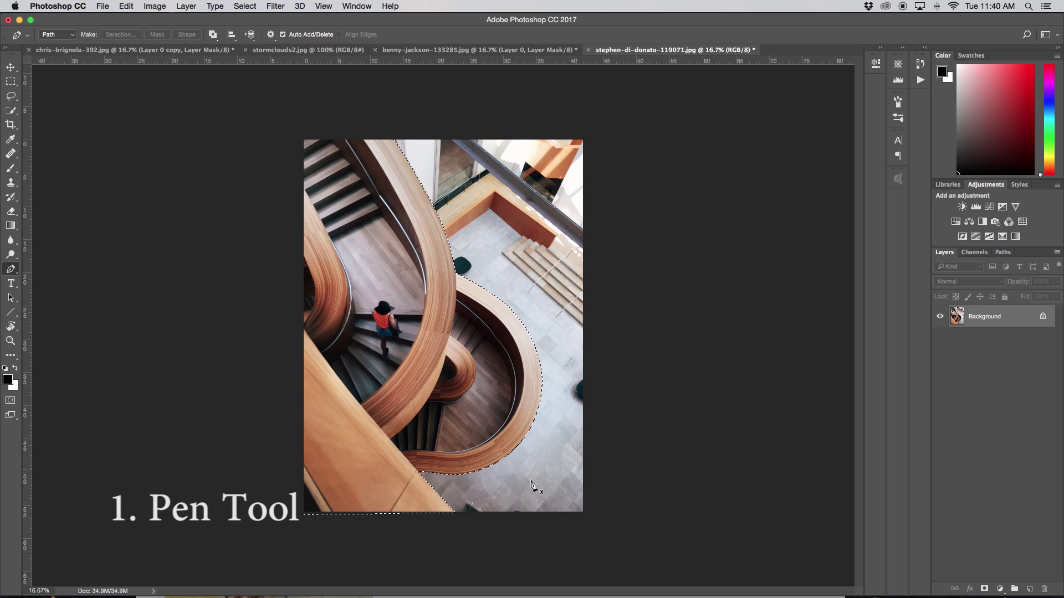
pyautogui.click(986, 589)
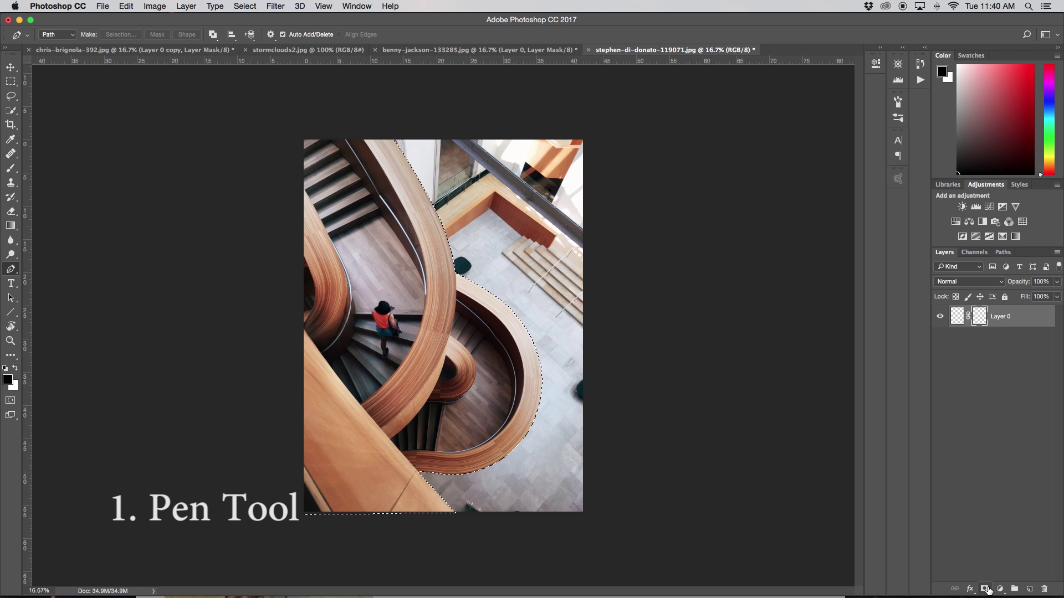